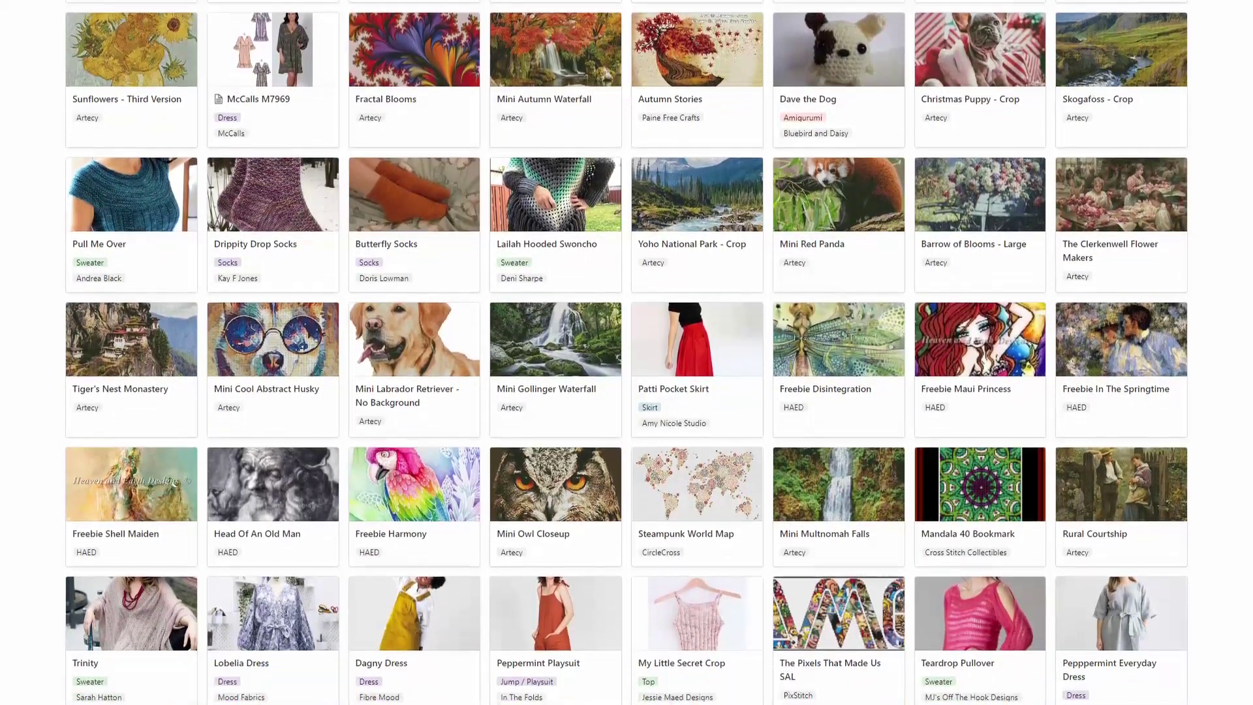
{"action": "scroll", "coordinate": [626, 353], "scroll_direction": "down", "scroll_amount": 2}
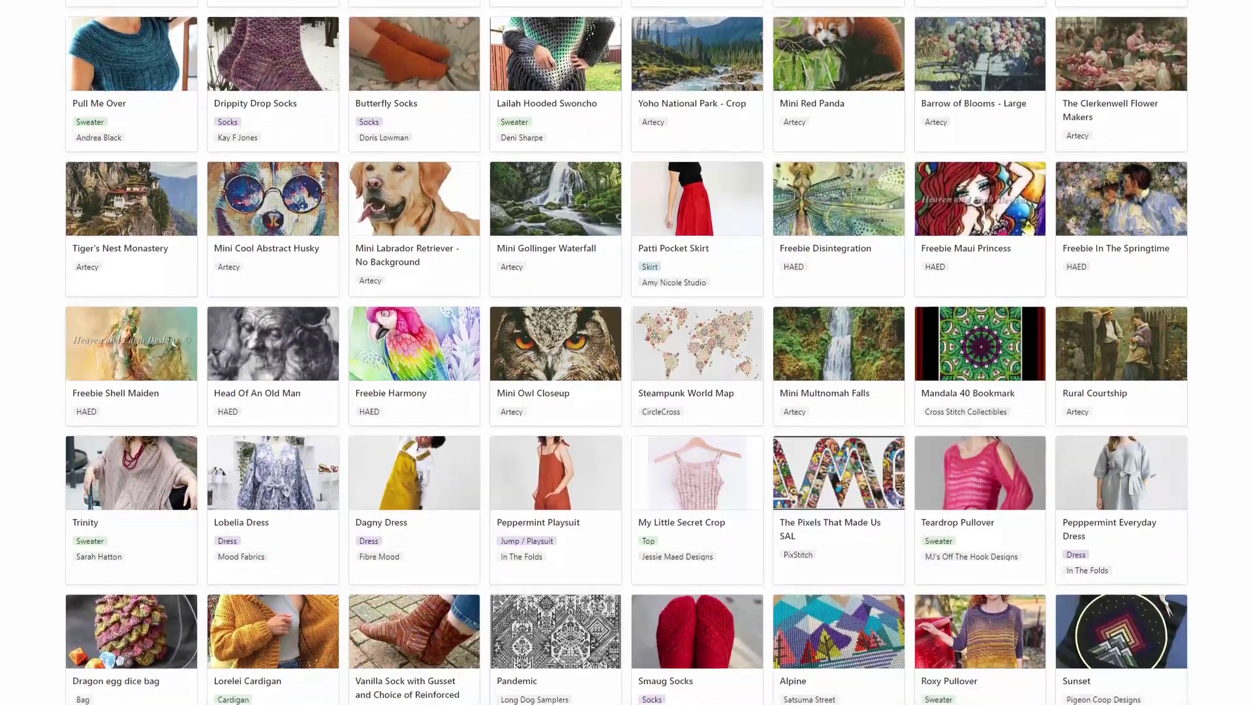
{"action": "scroll", "coordinate": [627, 352], "scroll_direction": "down", "scroll_amount": 2}
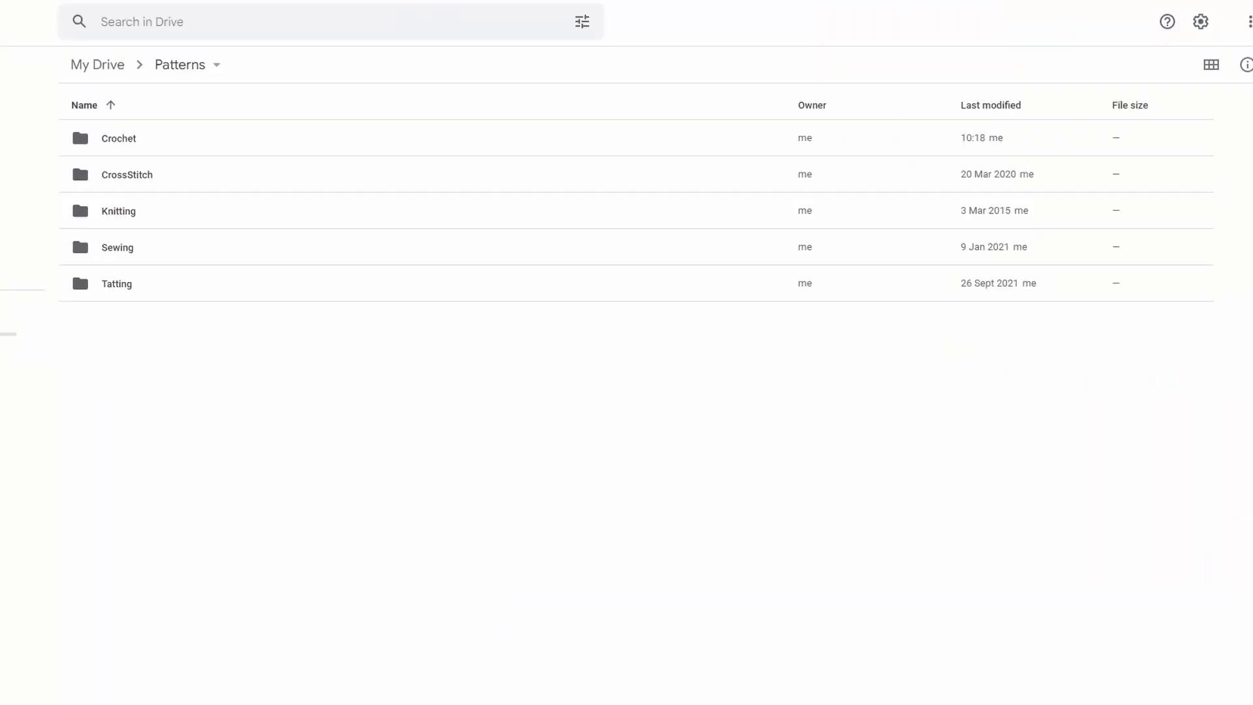
- Look into the Knitting folder under Patterns in Google Drive and open the HAED folder inside CrossStitch
{"action": "double_click", "coordinate": [118, 211]}
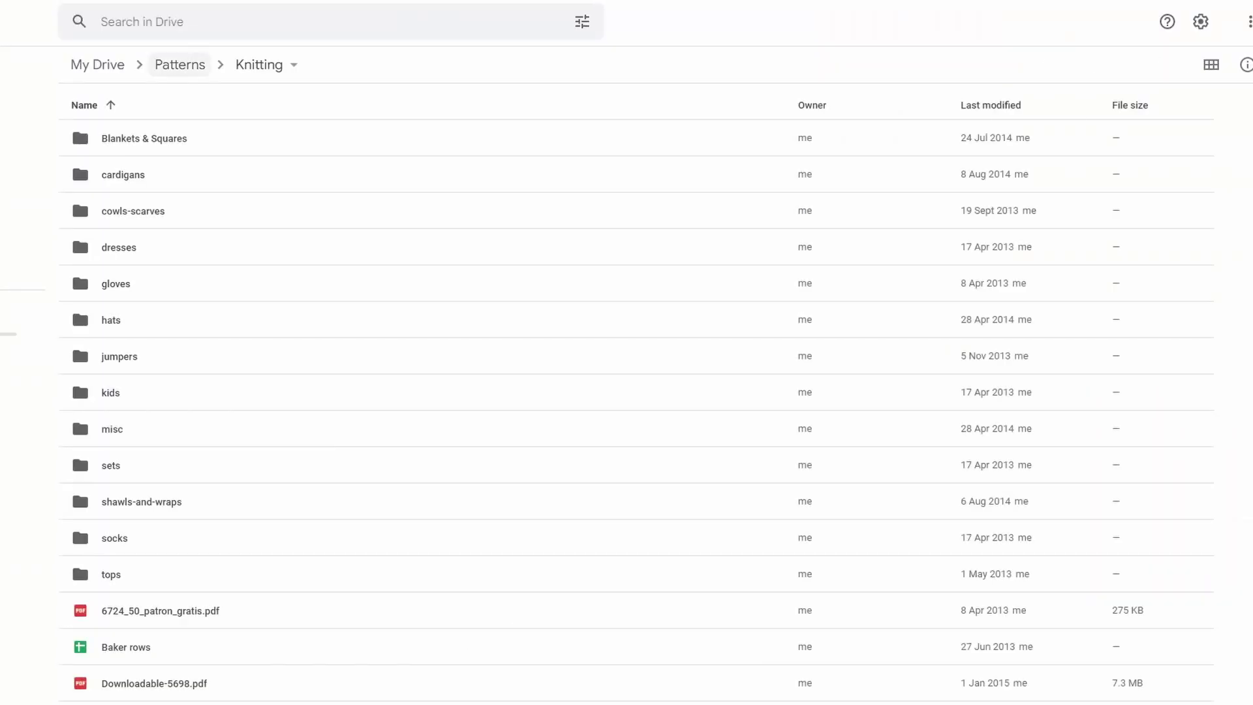
{"action": "left_click", "coordinate": [179, 64]}
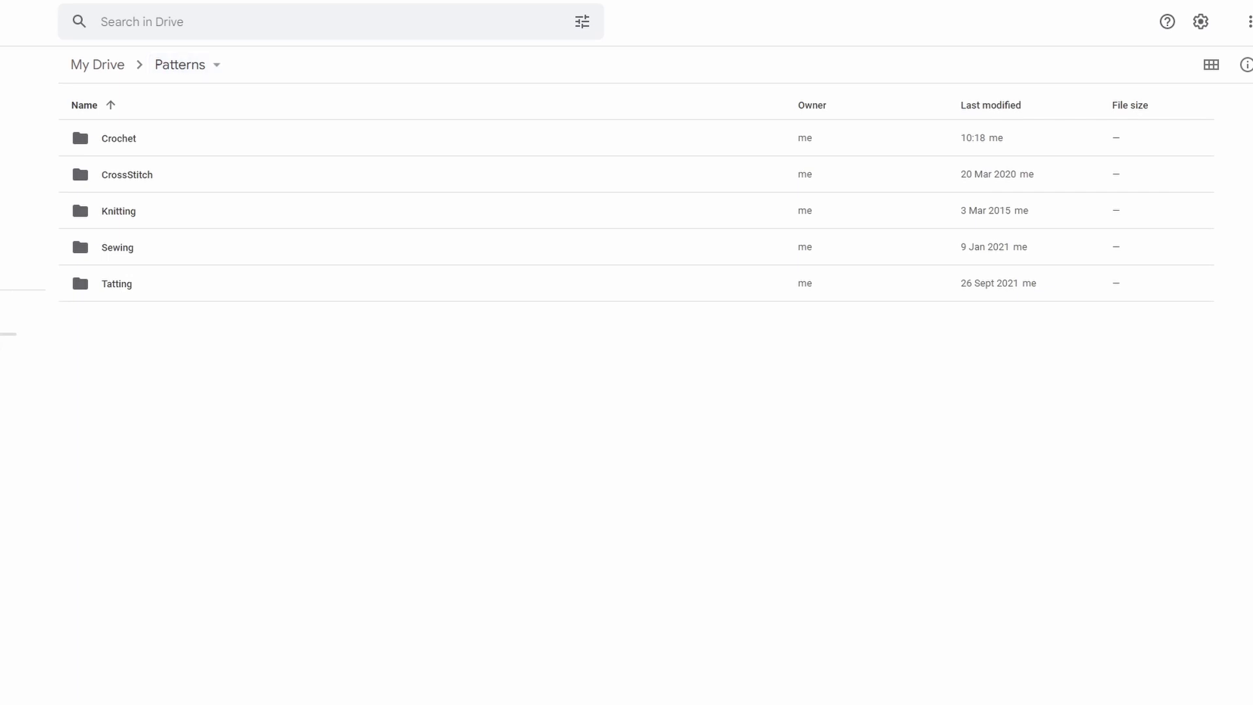
{"action": "double_click", "coordinate": [127, 175]}
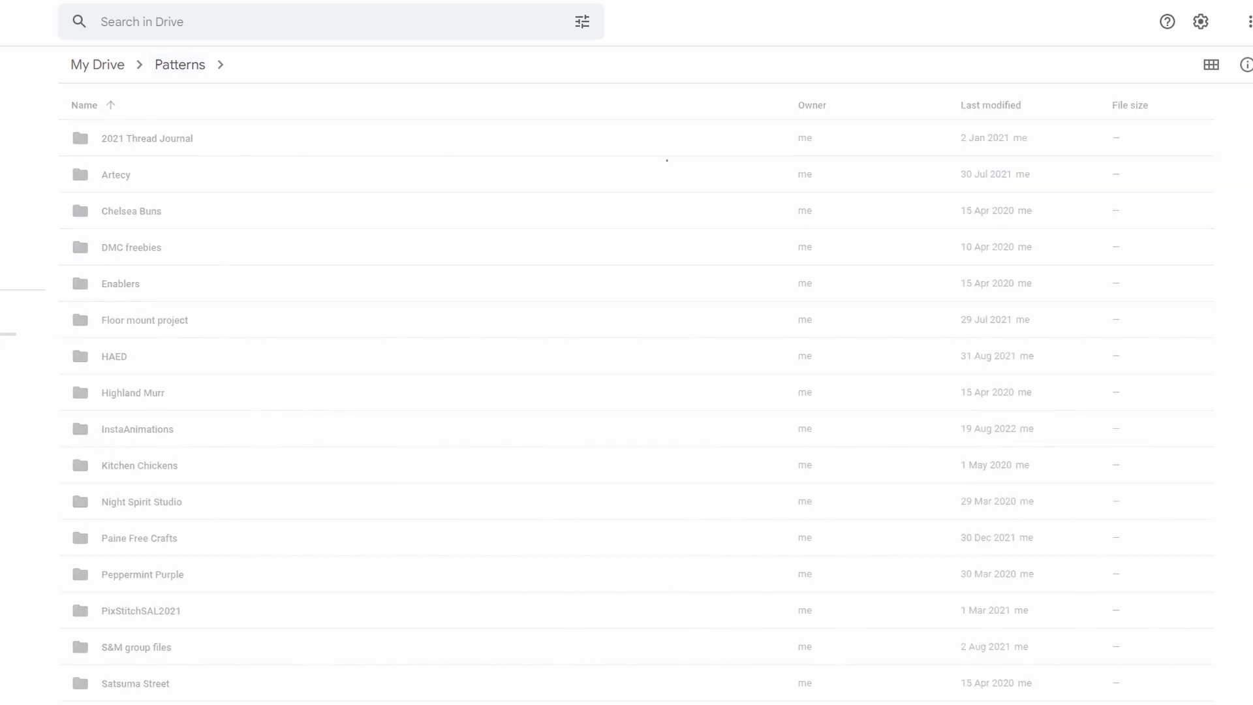
{"action": "double_click", "coordinate": [115, 356]}
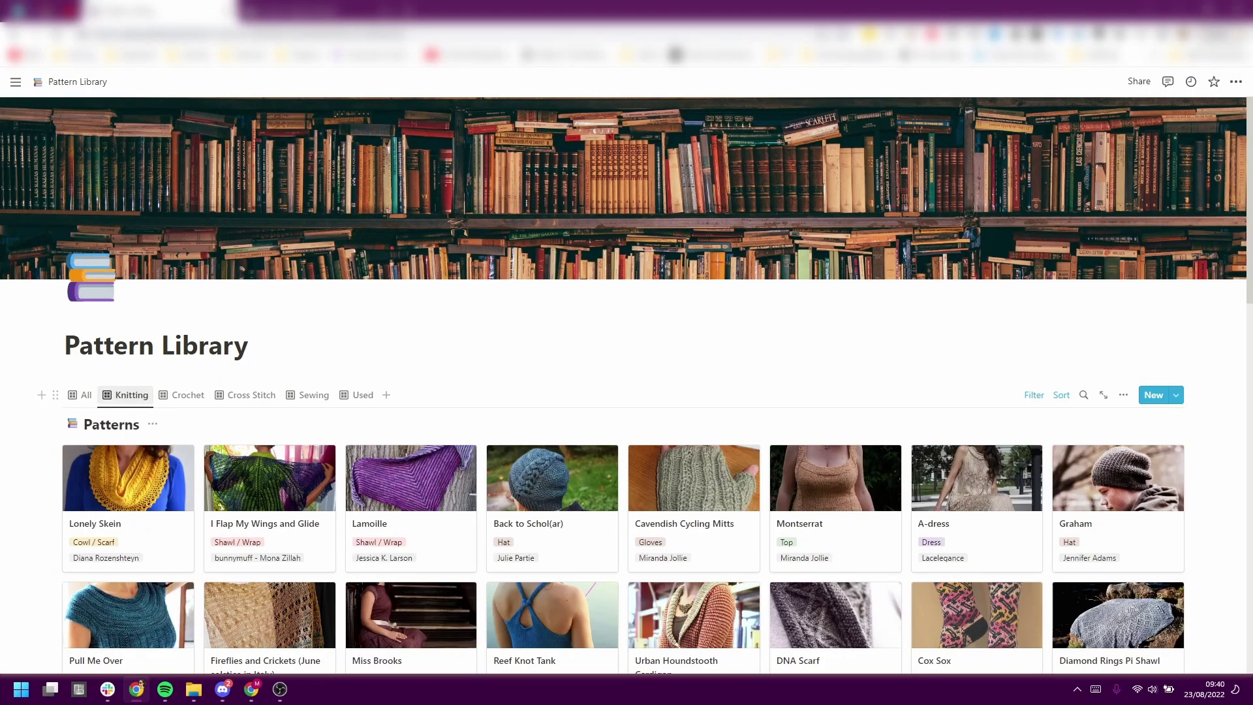
- Switch to Notion and look through the Pattern Library's Crochet, Cross Stitch, Sewing and Used views
{"action": "left_click", "coordinate": [183, 395]}
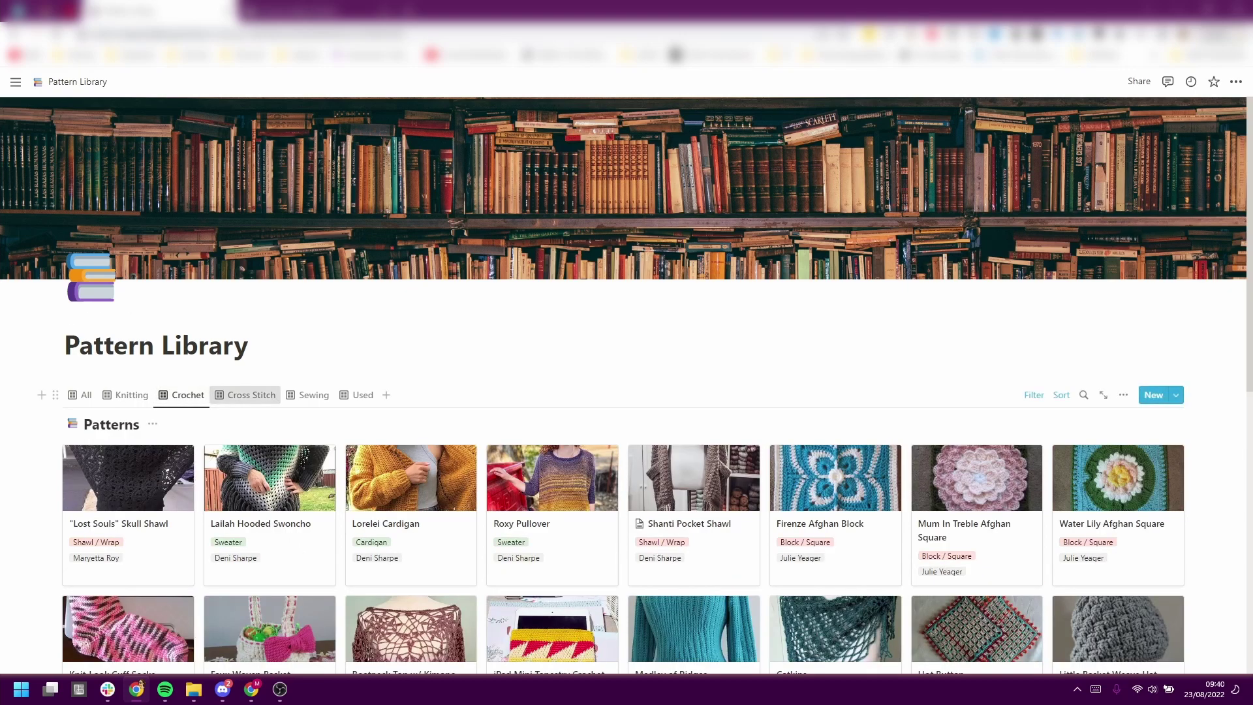
{"action": "left_click", "coordinate": [245, 395]}
{"action": "left_click", "coordinate": [309, 394]}
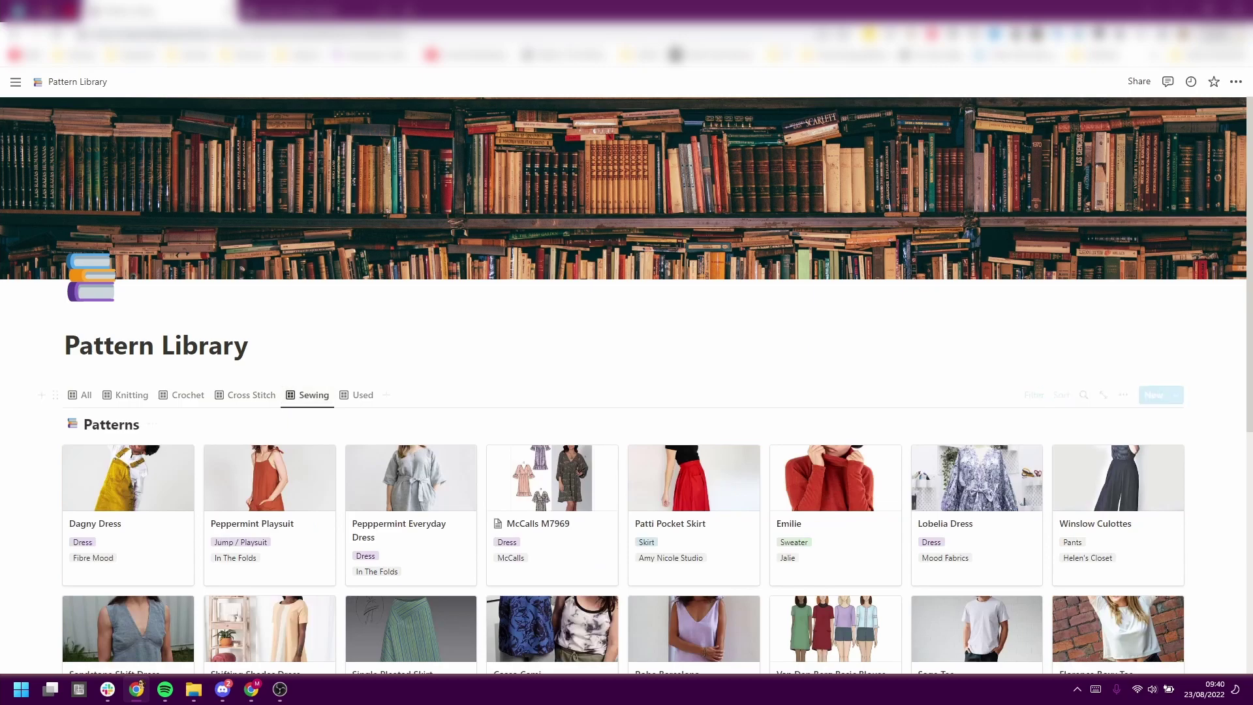
{"action": "left_click", "coordinate": [358, 395]}
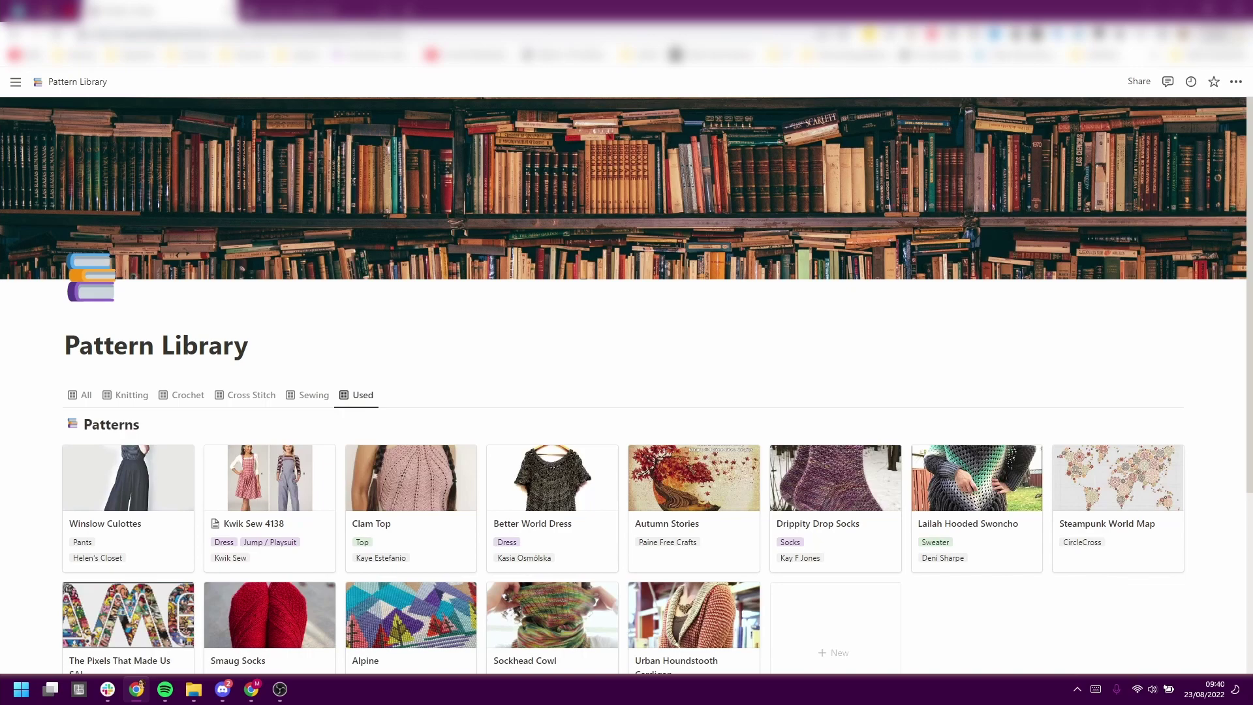
{"action": "scroll", "coordinate": [626, 385], "scroll_direction": "down", "scroll_amount": 1}
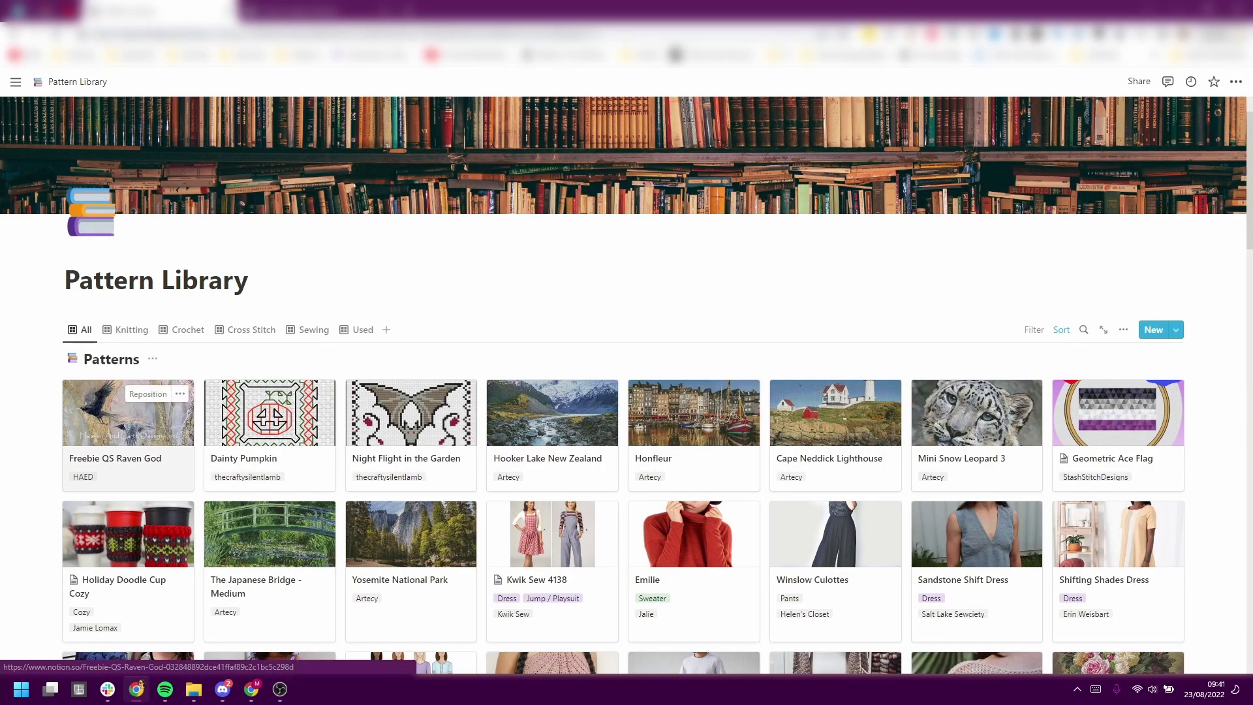
- Open the Freebie QS Raven God pattern and add a checkbox property named Used before Notion
{"action": "left_click", "coordinate": [98, 418]}
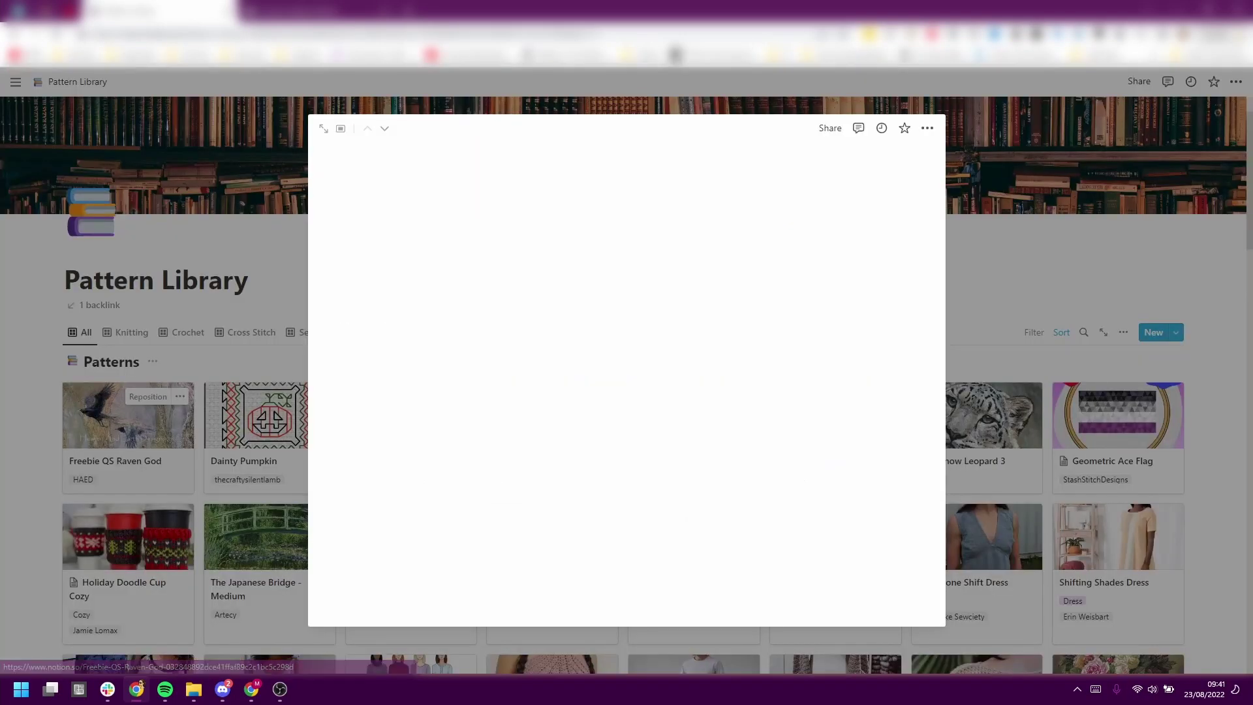
{"action": "left_click", "coordinate": [427, 501]}
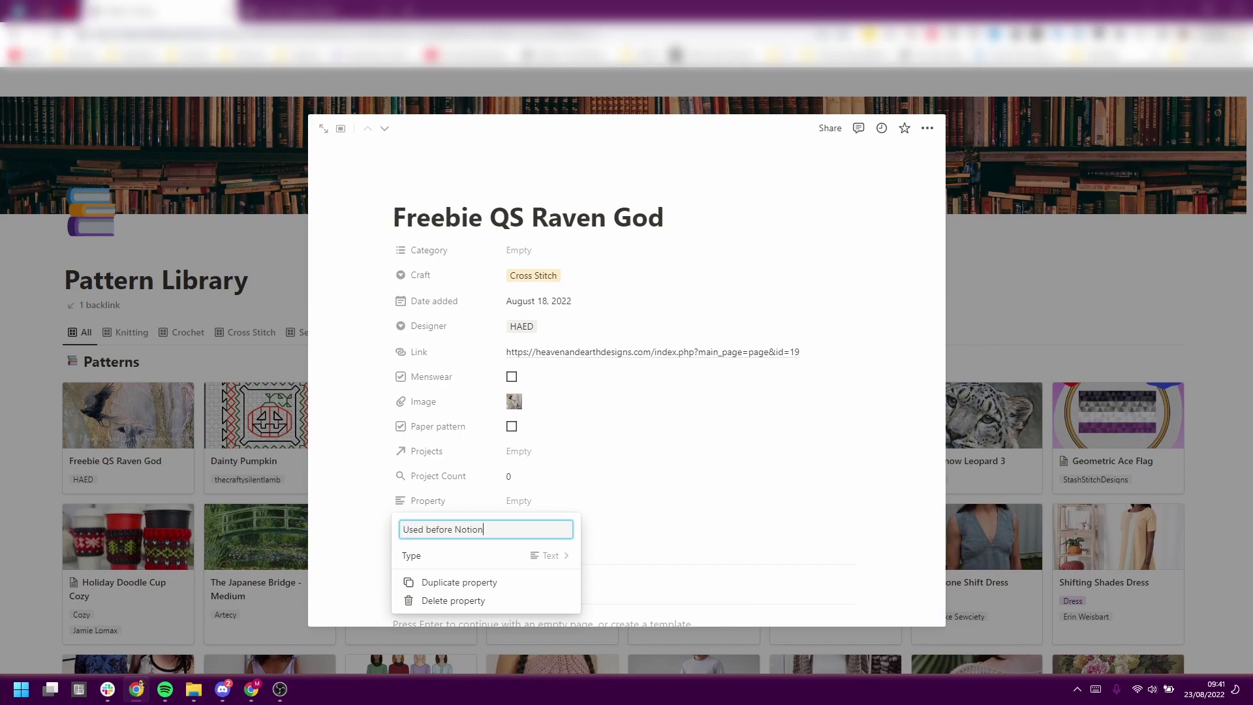
{"action": "left_click", "coordinate": [457, 555]}
{"action": "left_click", "coordinate": [431, 327]}
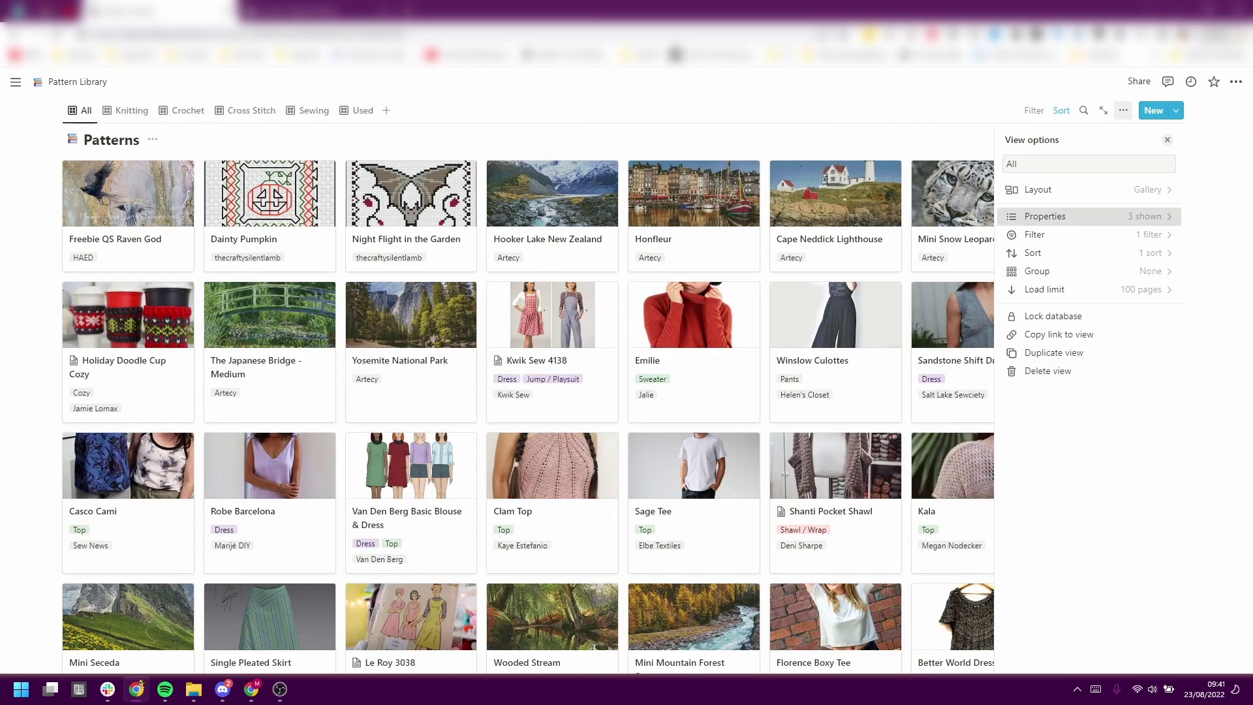
- Show the Used before Notion property on the pattern cards of the All gallery view
{"action": "left_click", "coordinate": [1044, 216]}
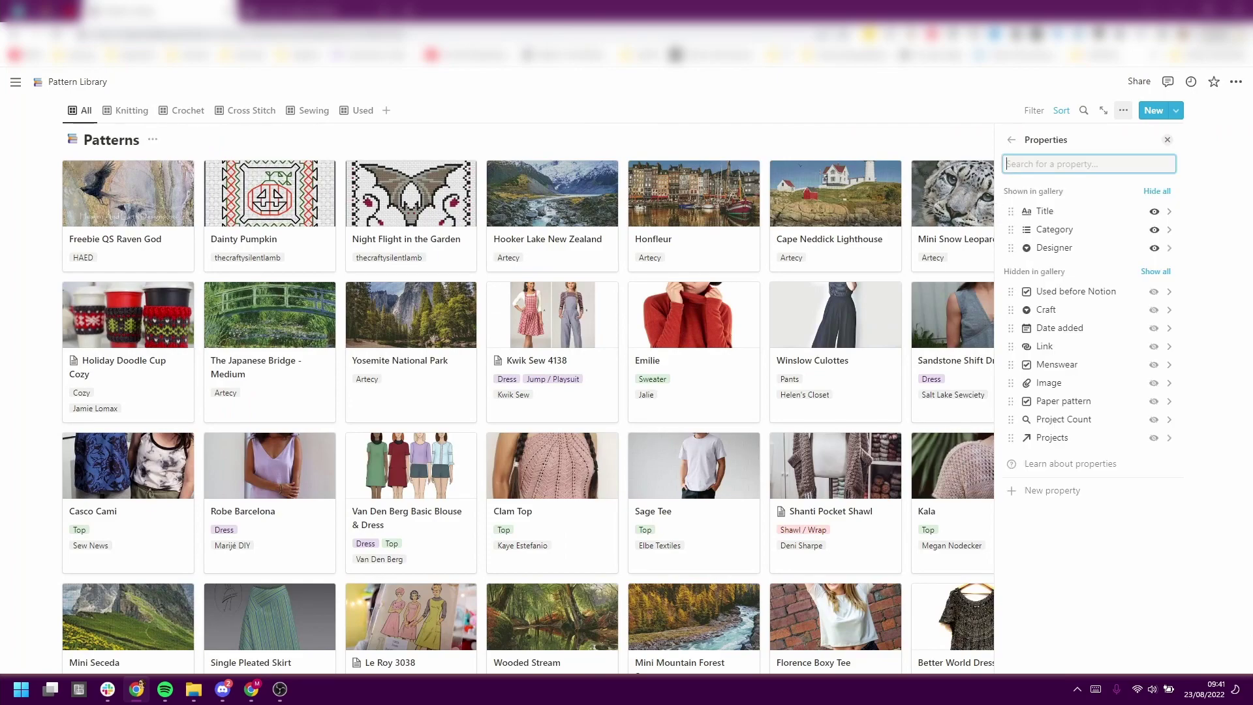
{"action": "left_click", "coordinate": [1154, 291]}
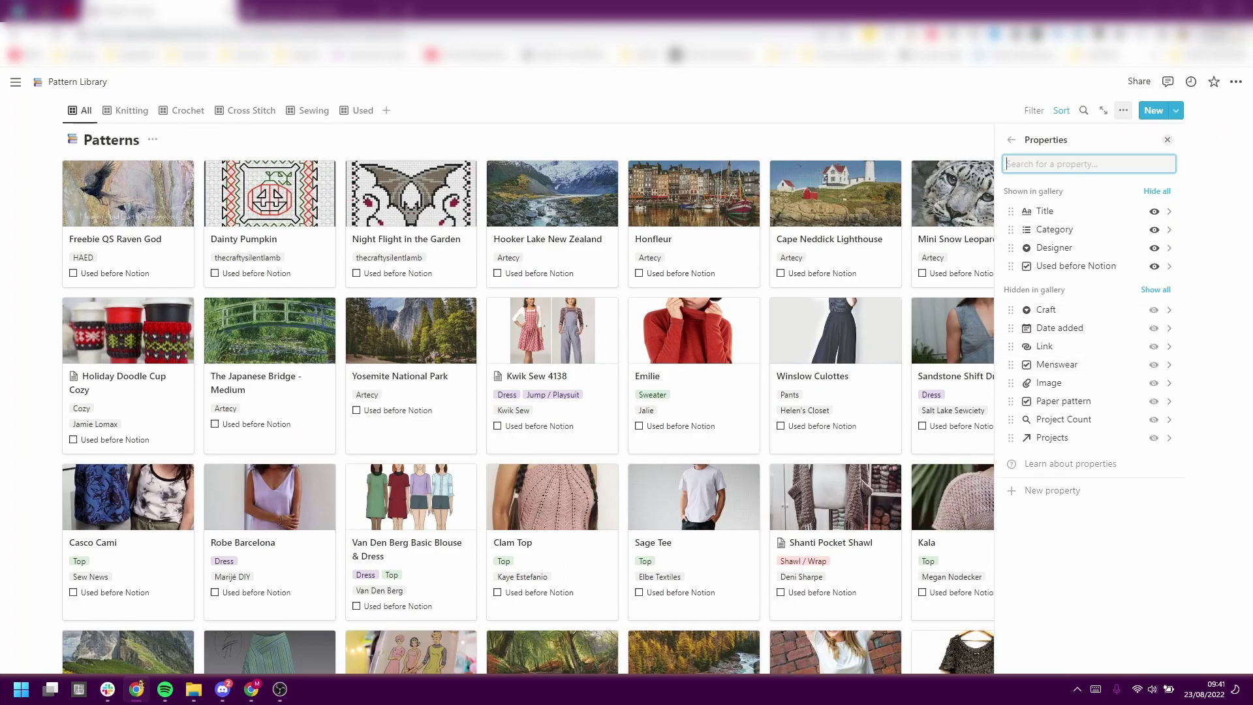
{"action": "key", "text": "Escape"}
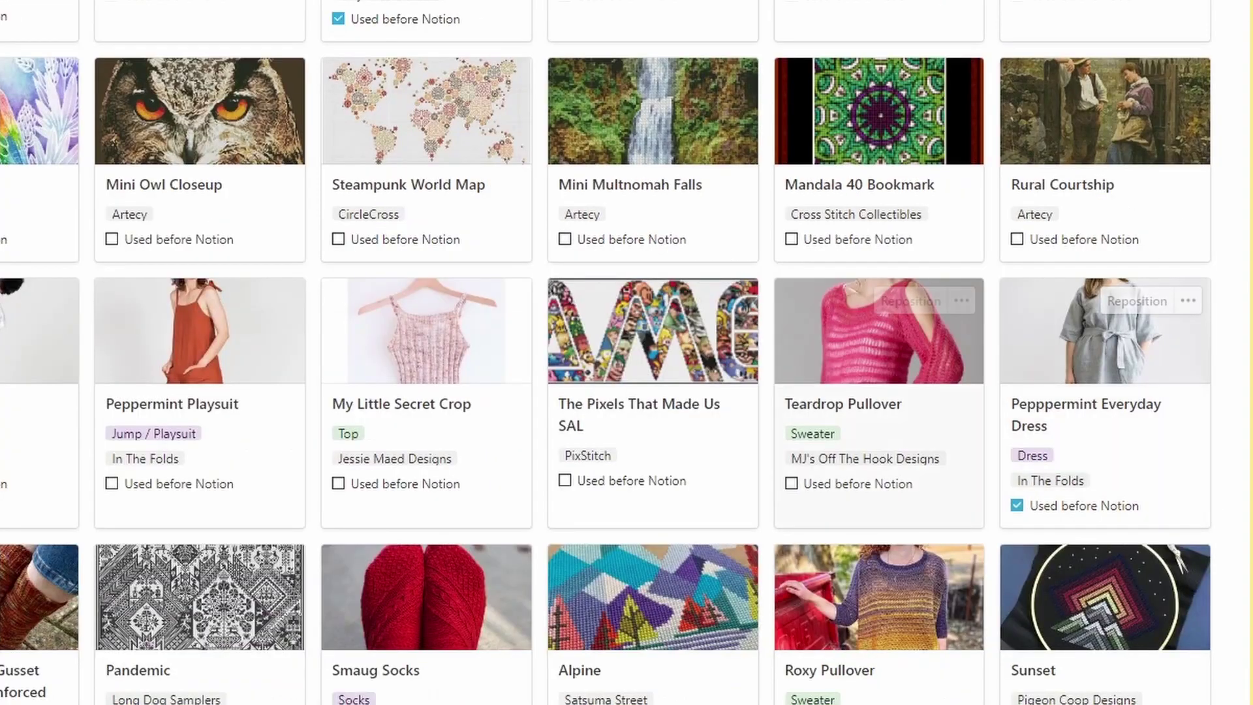
- Mark the Lorelei Cardigan and other previously made patterns as Used before Notion, and hide that property from the All gallery cards
{"action": "left_click", "coordinate": [282, 470]}
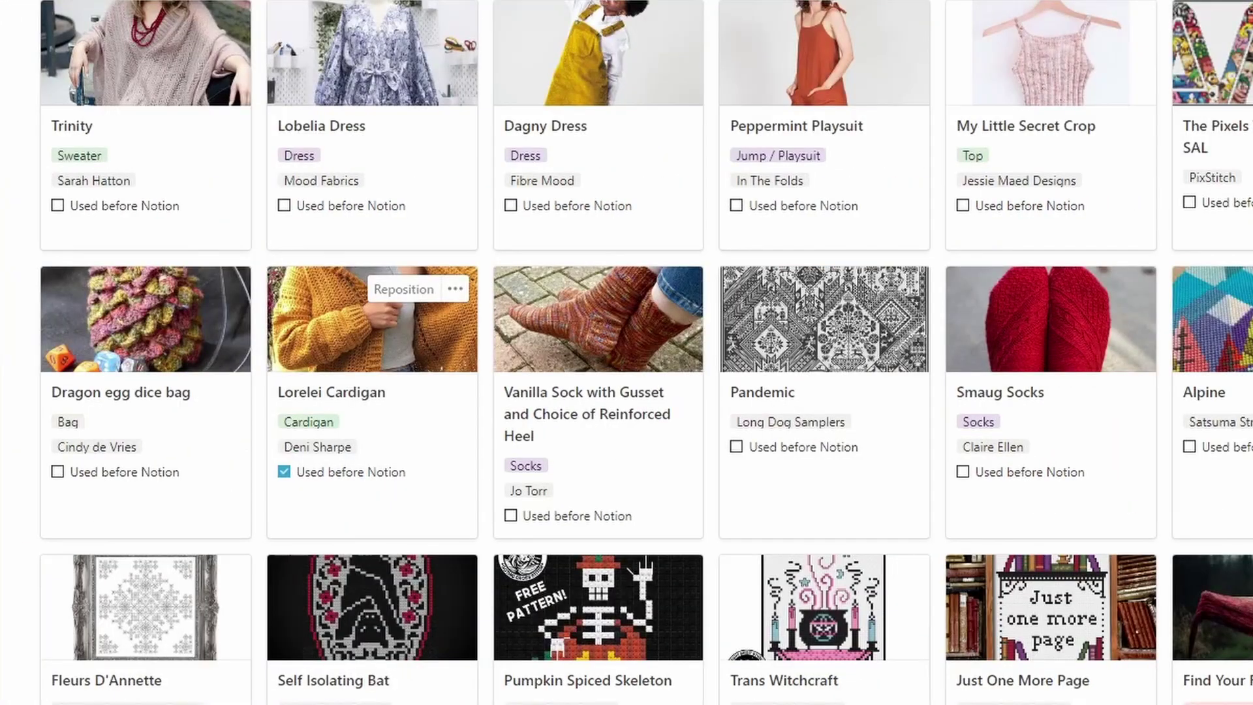
{"action": "left_click", "coordinate": [57, 586]}
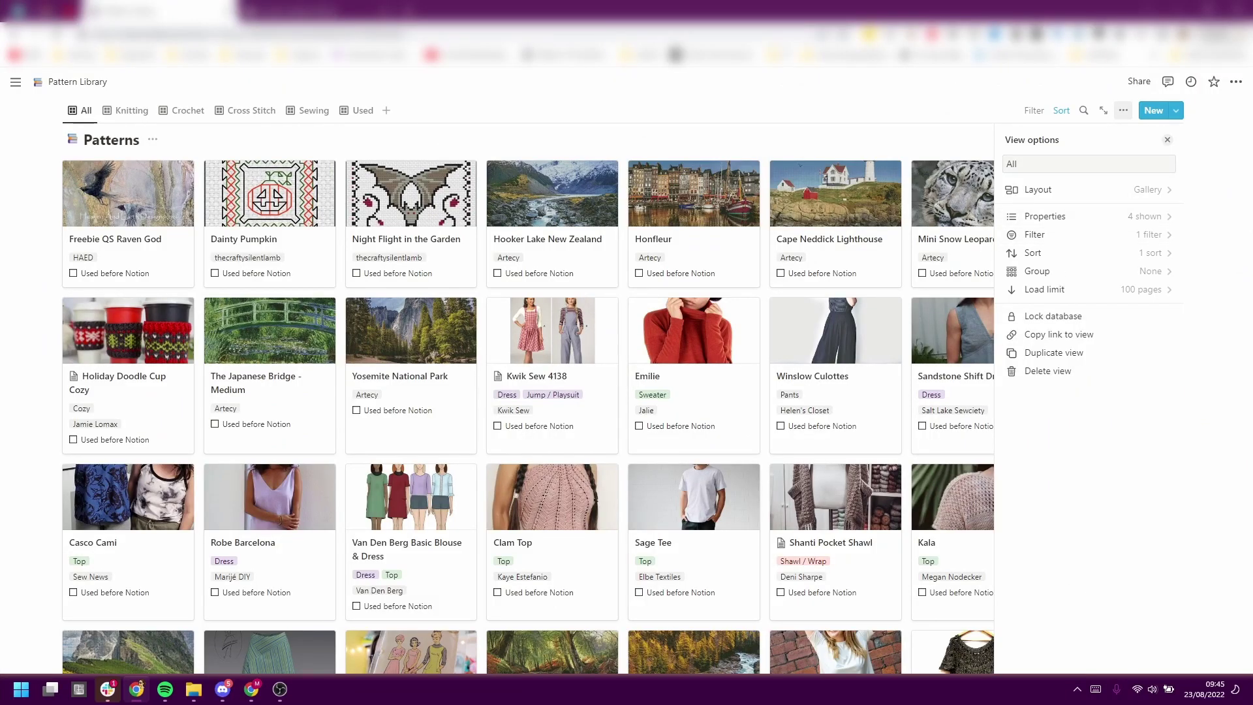
{"action": "left_click", "coordinate": [1044, 216]}
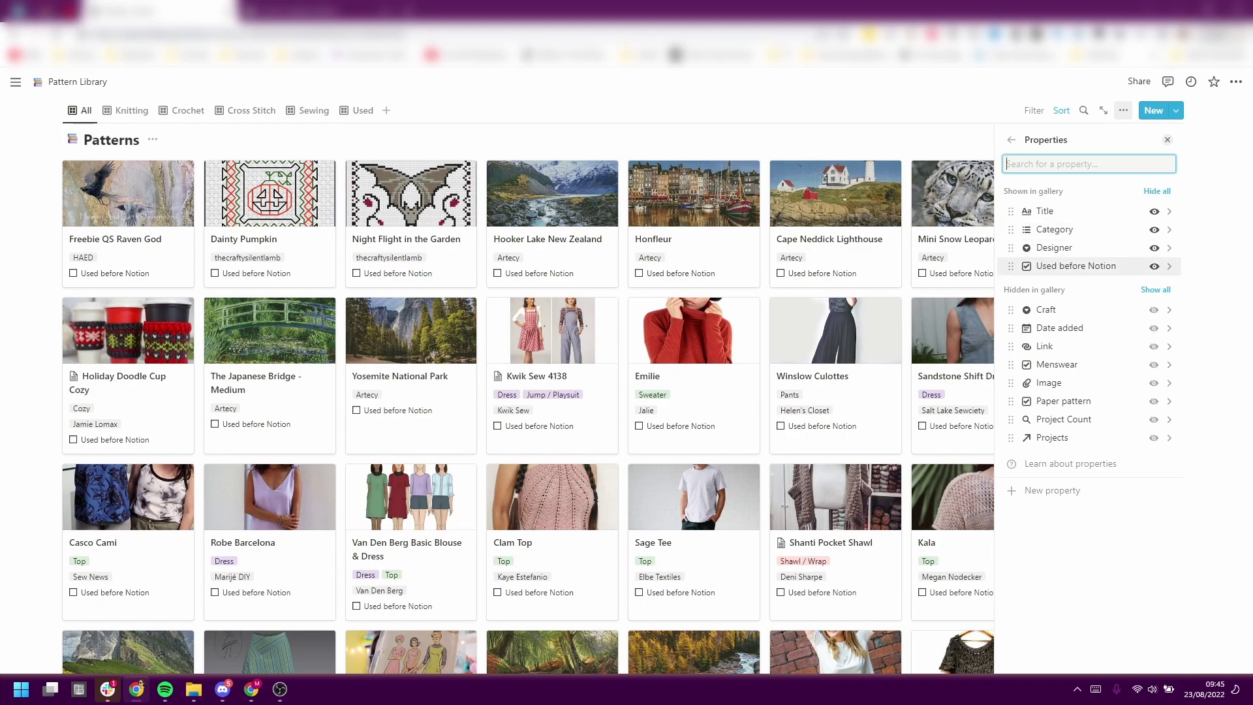
{"action": "left_click", "coordinate": [1155, 267]}
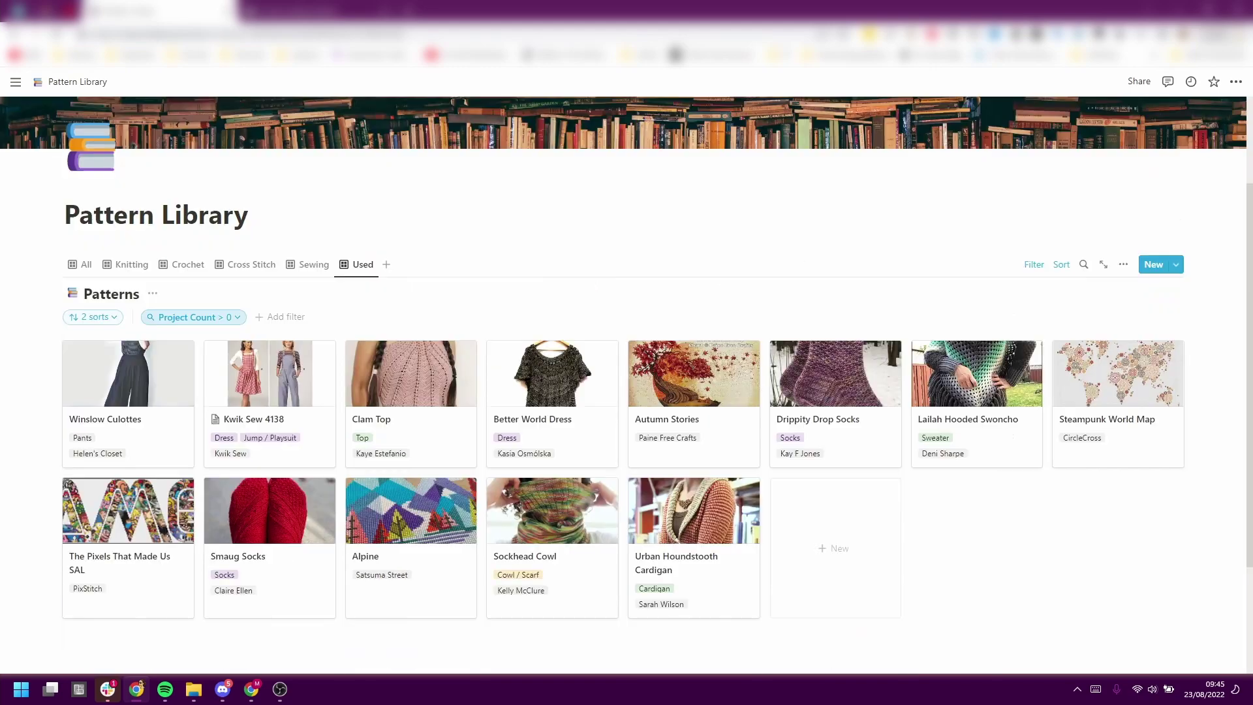
- Convert the Project Count filter in the Used view of the Pattern Library into an advanced filter
{"action": "left_click", "coordinate": [193, 316]}
{"action": "left_click", "coordinate": [254, 337]}
{"action": "left_click", "coordinate": [331, 361]}
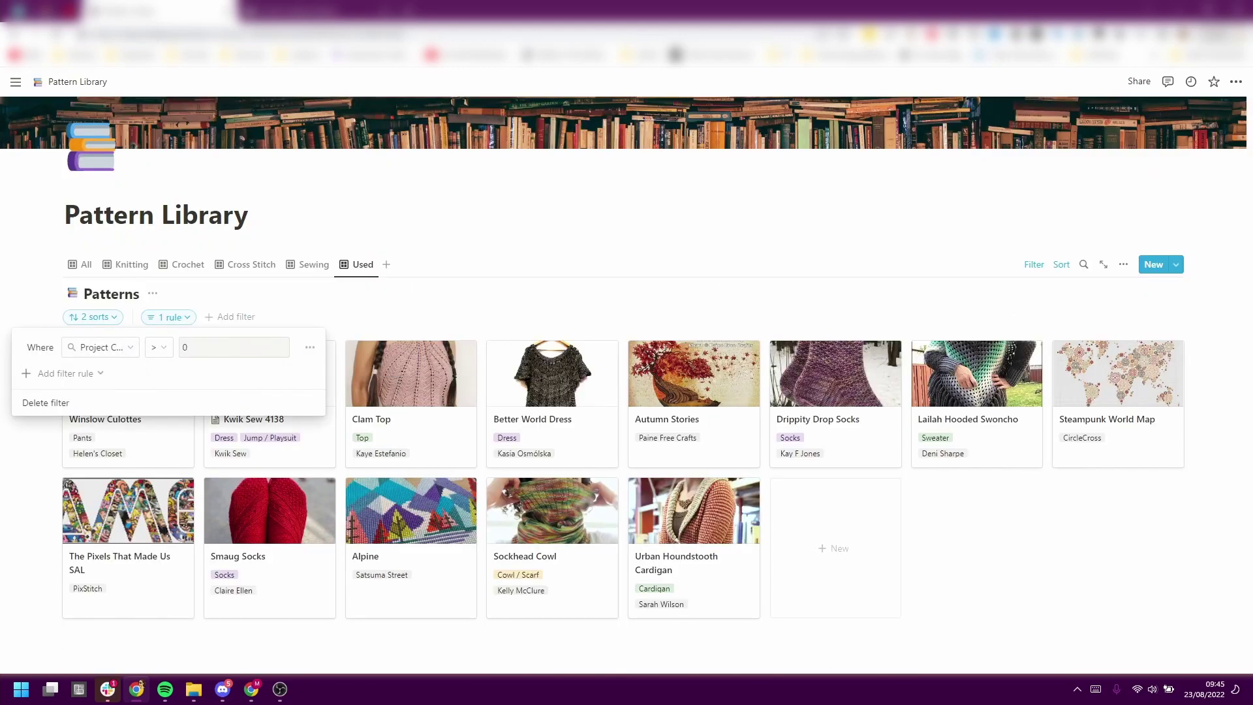
- Add a filter rule where Used before Notion is checked, and combine it with the Project Count rule using Or
{"action": "left_click", "coordinate": [66, 373]}
{"action": "left_click", "coordinate": [67, 397]}
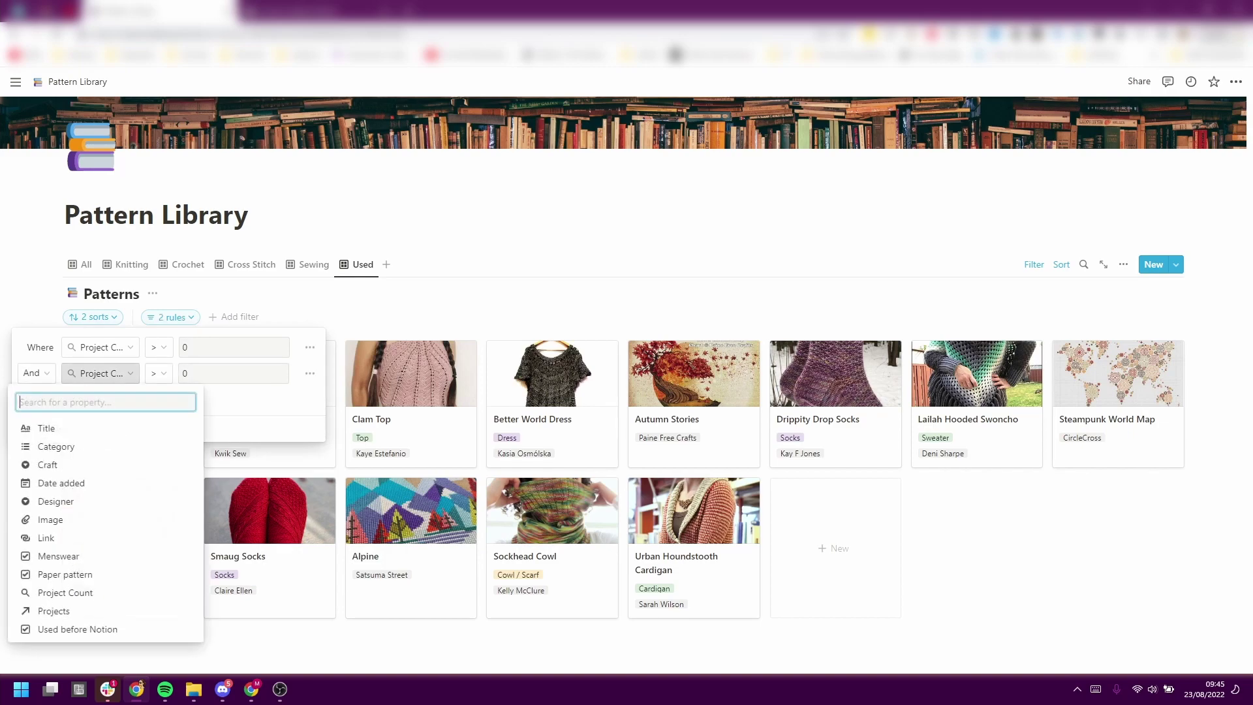
{"action": "left_click", "coordinate": [78, 629]}
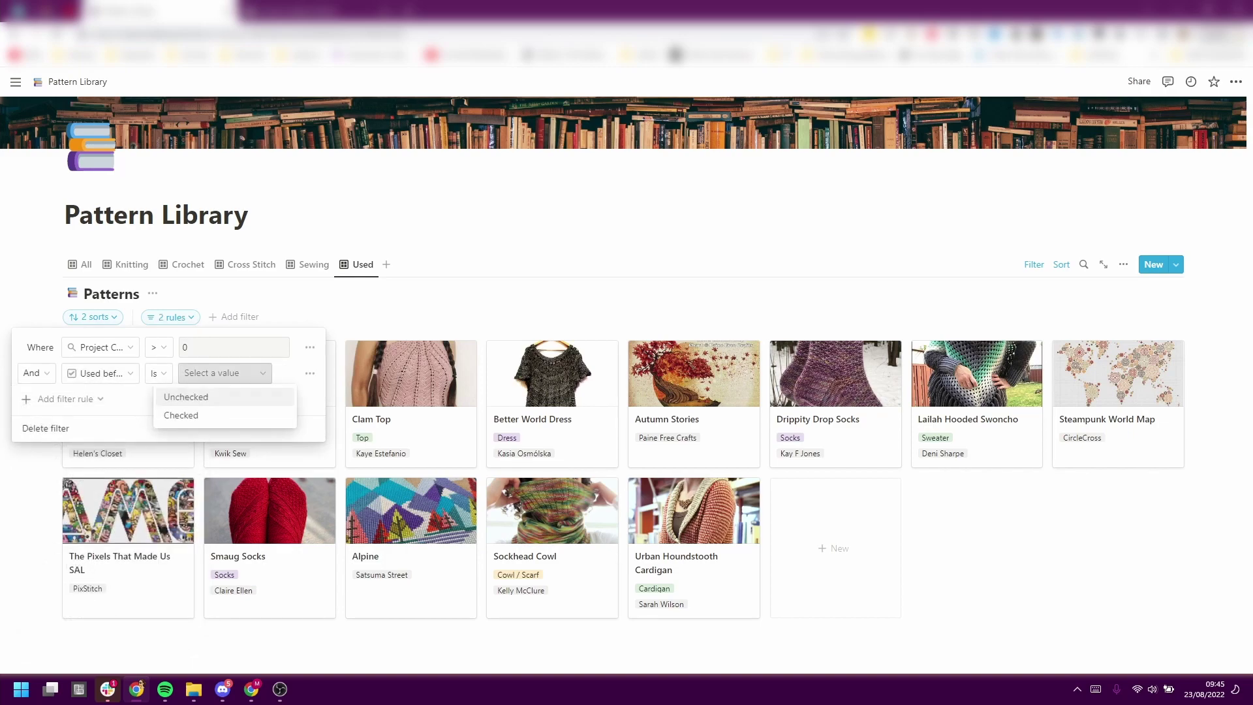
{"action": "left_click", "coordinate": [182, 415]}
{"action": "left_click", "coordinate": [36, 372]}
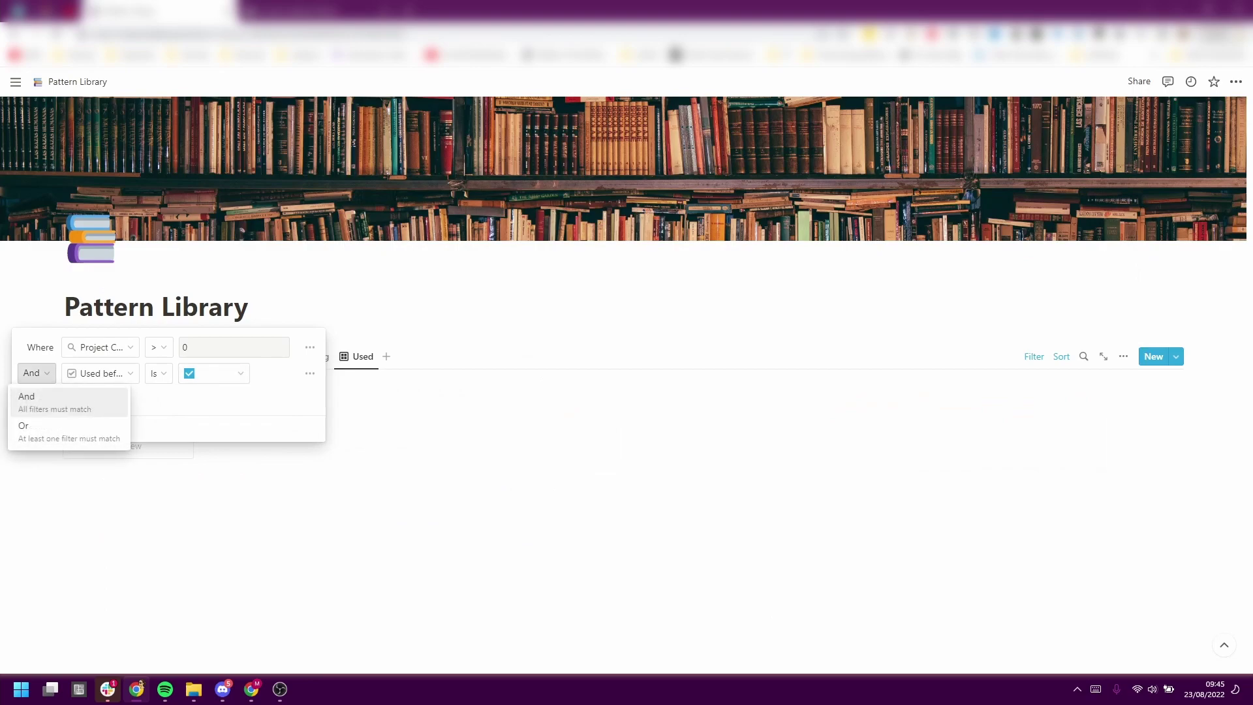
{"action": "left_click", "coordinate": [66, 431]}
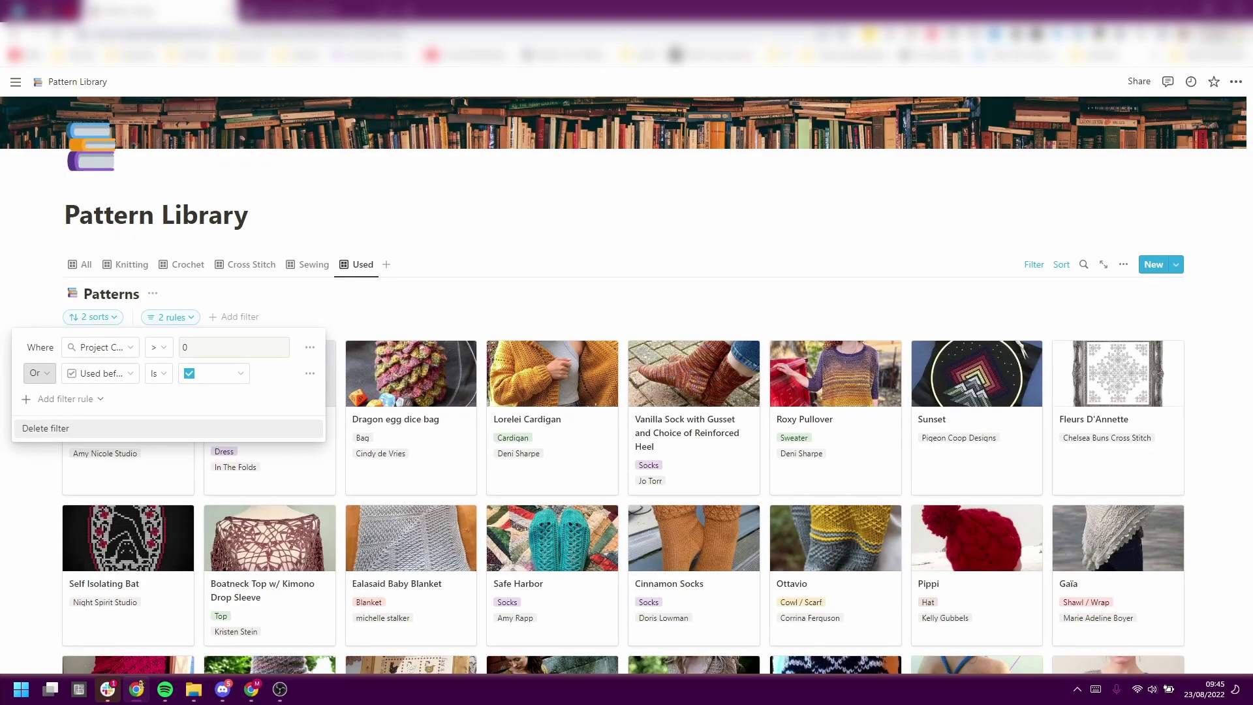
{"action": "key", "text": "Escape"}
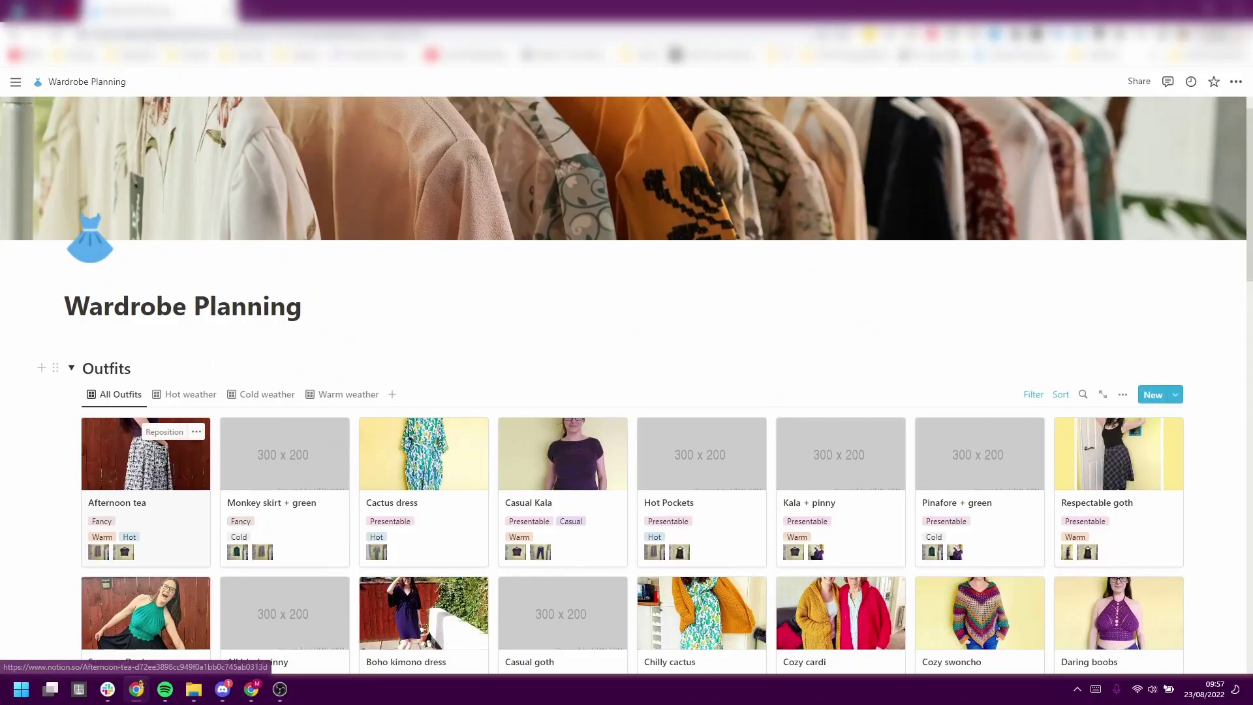
- Open the Afternoon tea outfit on the Wardrobe Planning page and view its linked Monkey pocket skirt item
{"action": "left_click", "coordinate": [146, 463]}
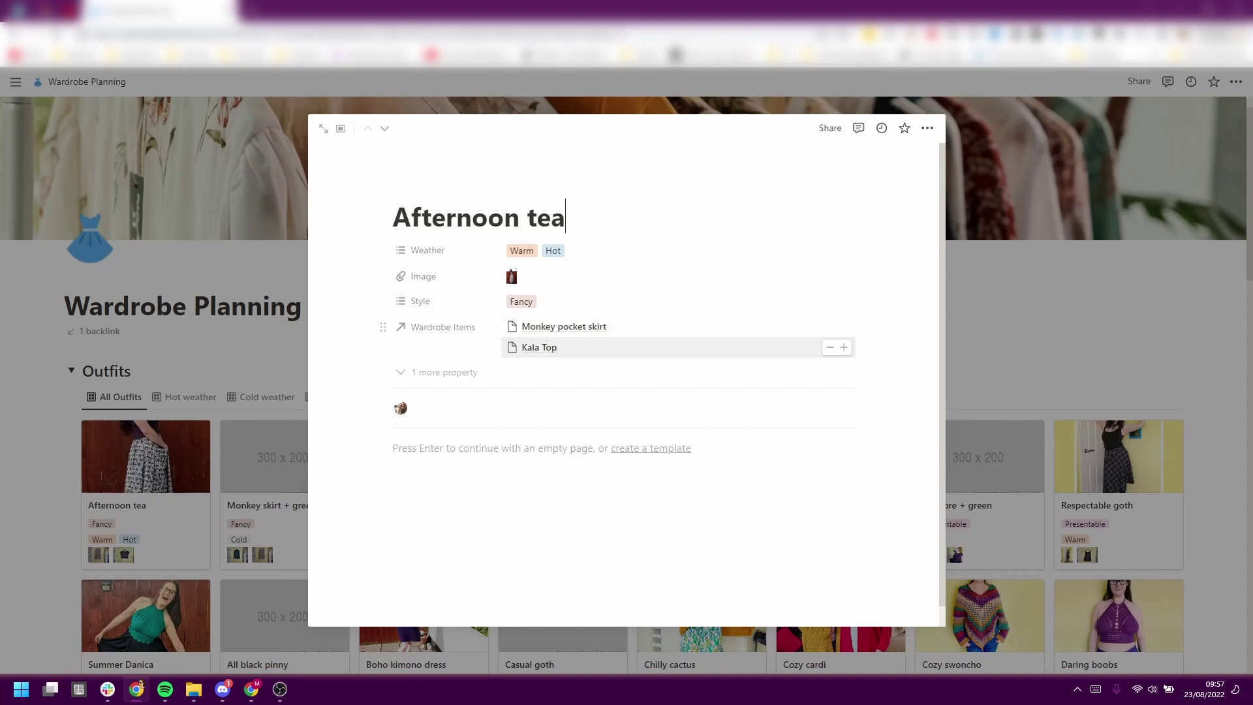
{"action": "left_click", "coordinate": [564, 327]}
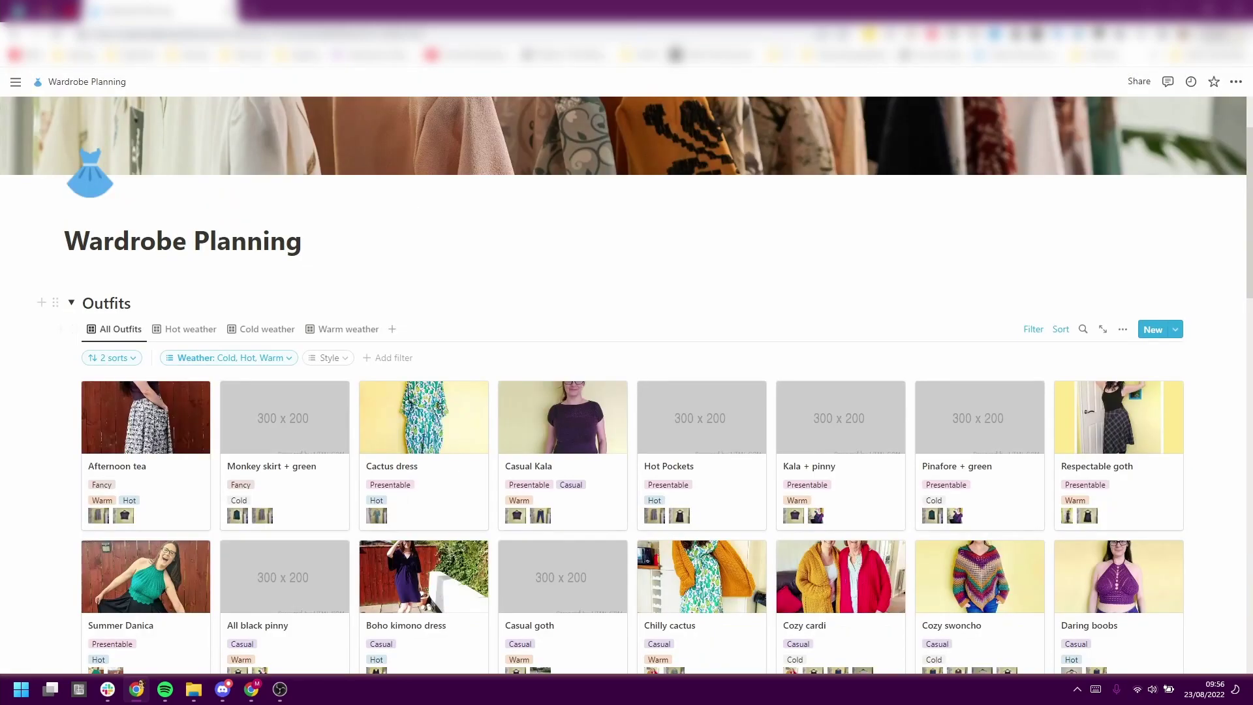
- Filter the All Outfits view to the Fancy style and only Cold weather, and open the first outfit
{"action": "left_click", "coordinate": [329, 357]}
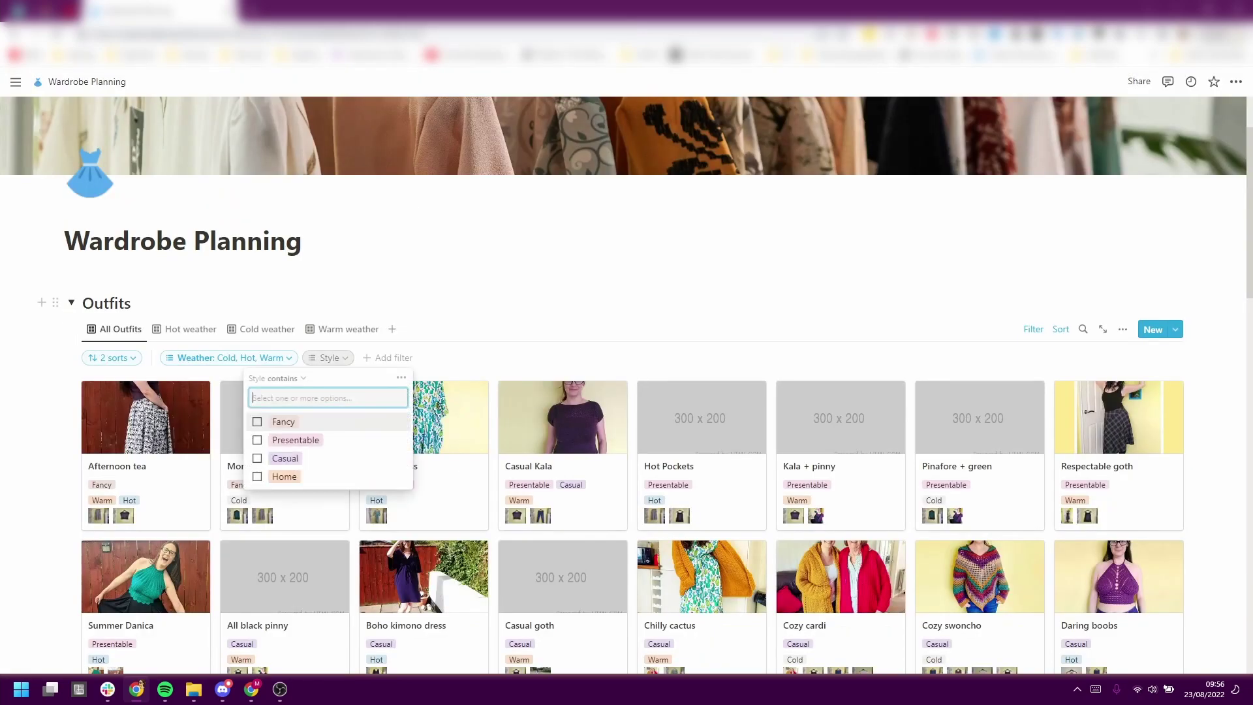
{"action": "key", "text": "Return"}
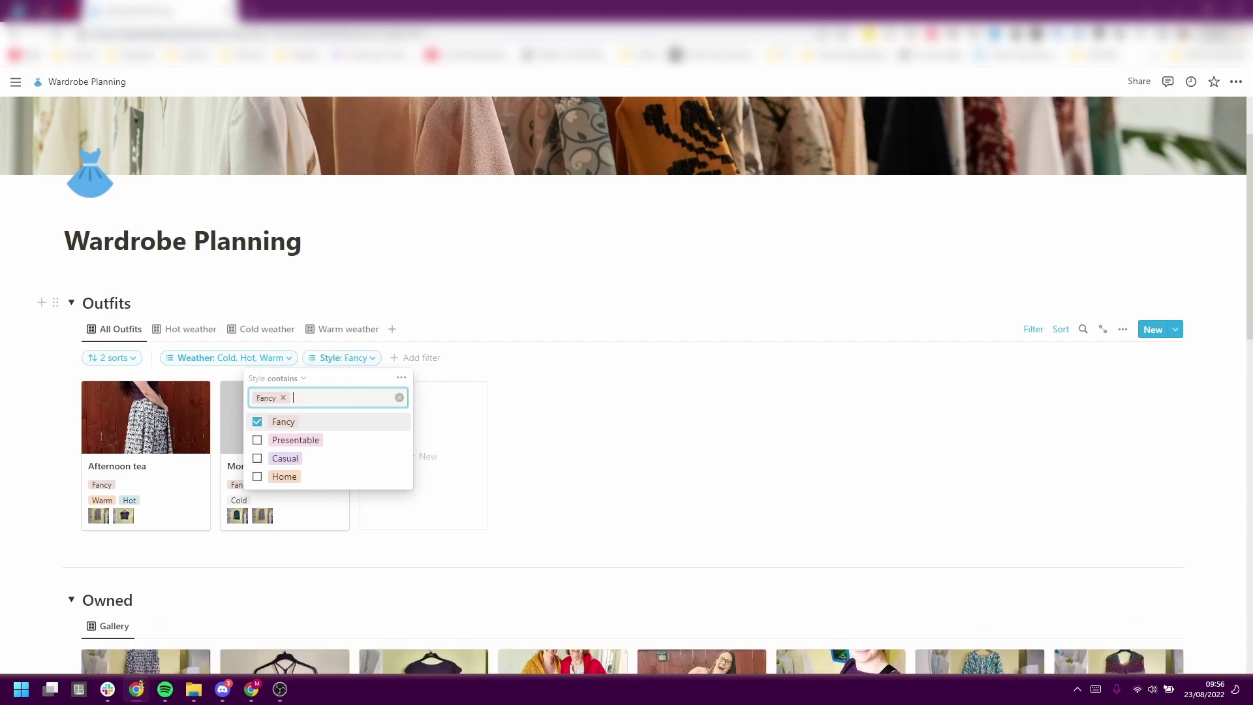
{"action": "left_click", "coordinate": [228, 357]}
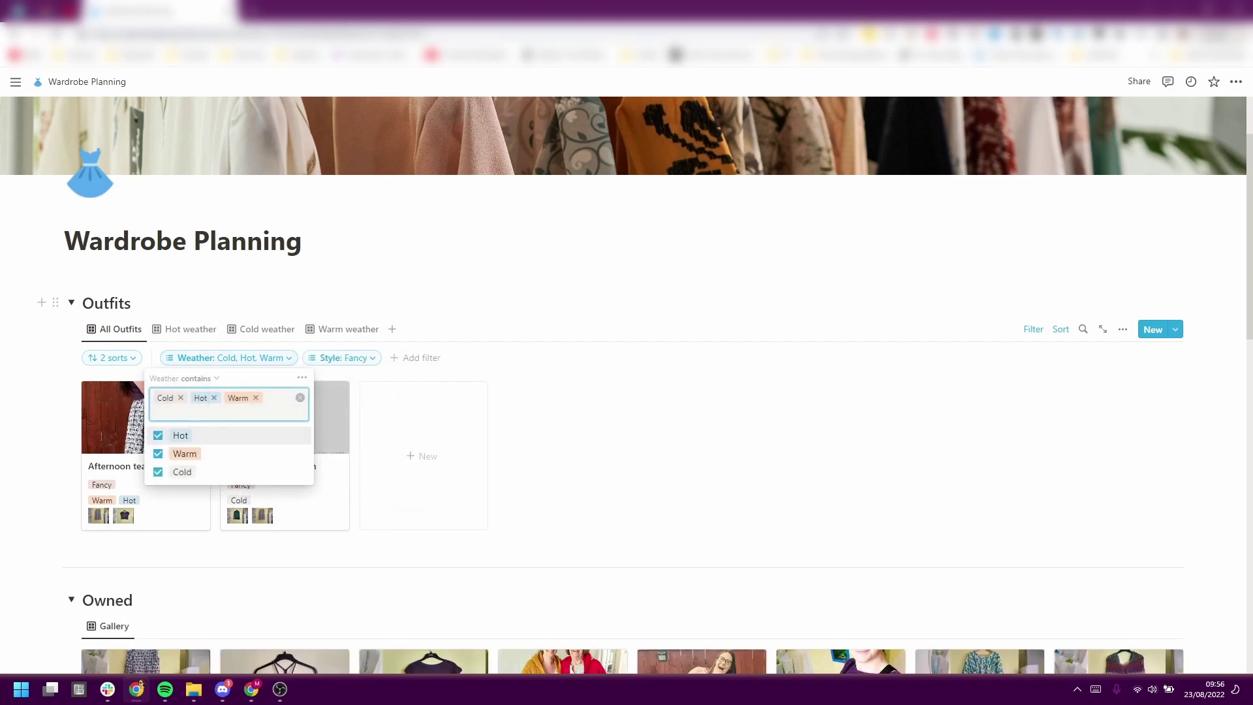
{"action": "key", "text": "BackSpace"}
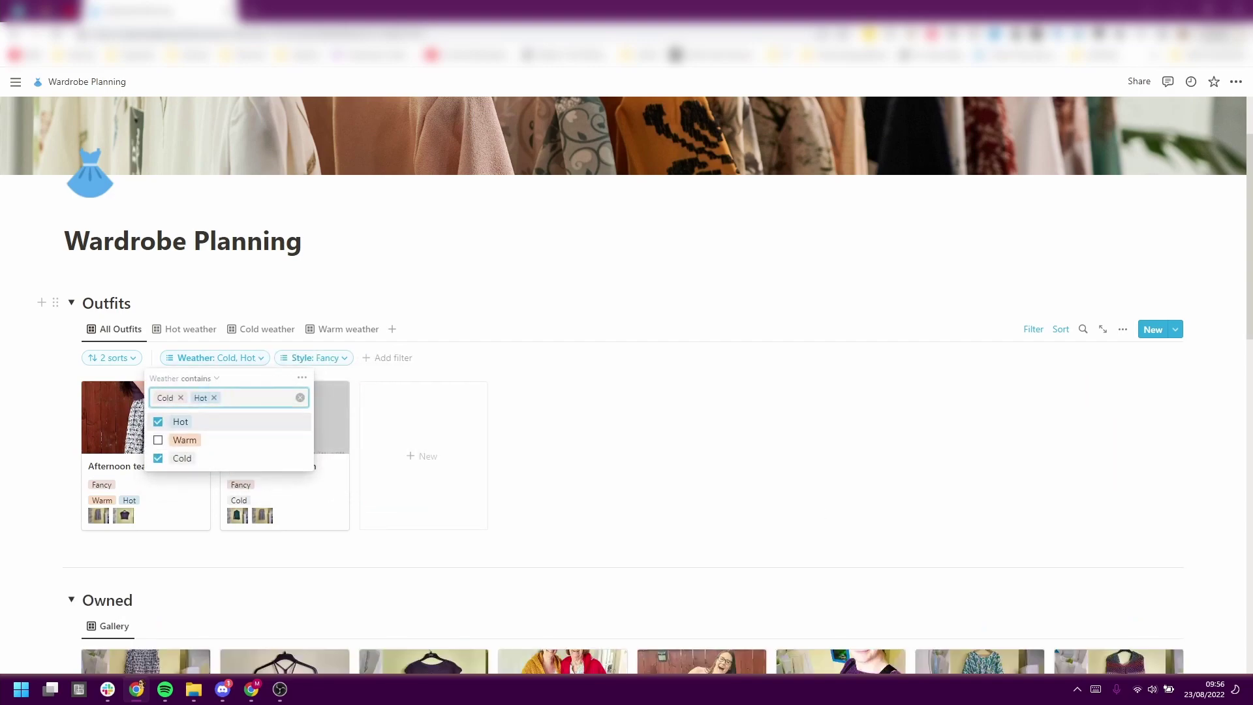
{"action": "key", "text": "BackSpace"}
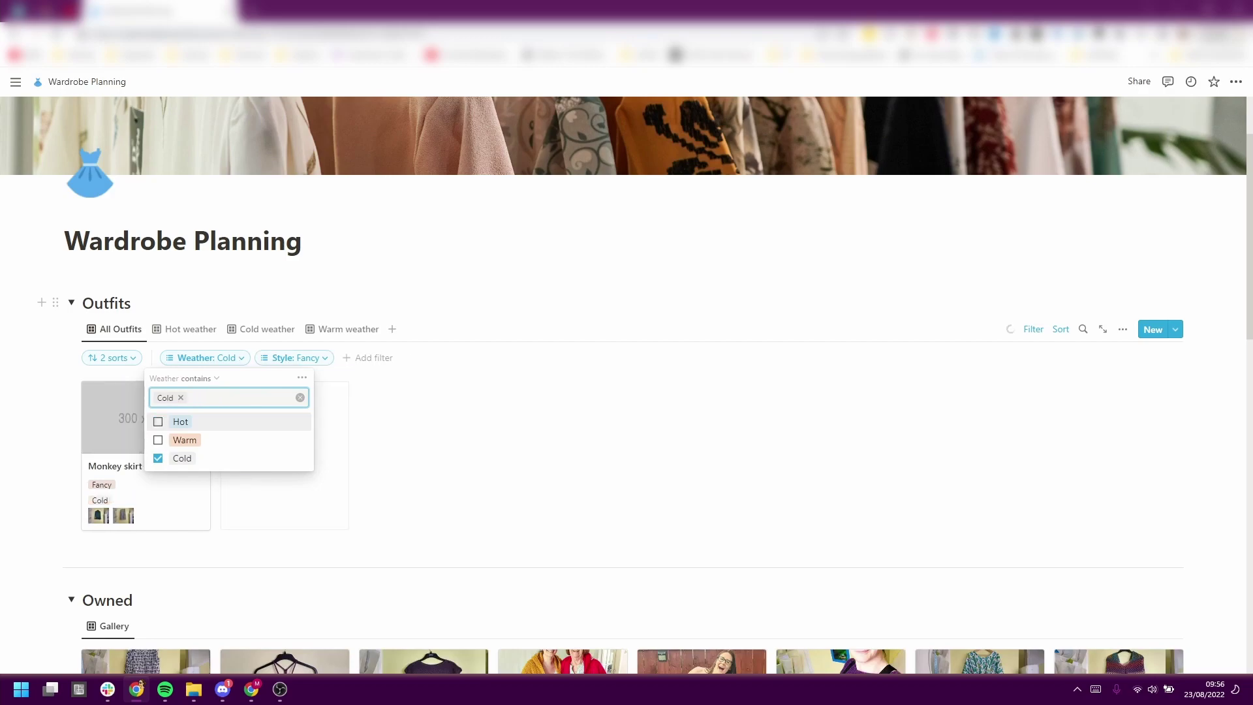
{"action": "left_click", "coordinate": [131, 303]}
{"action": "left_click", "coordinate": [146, 424]}
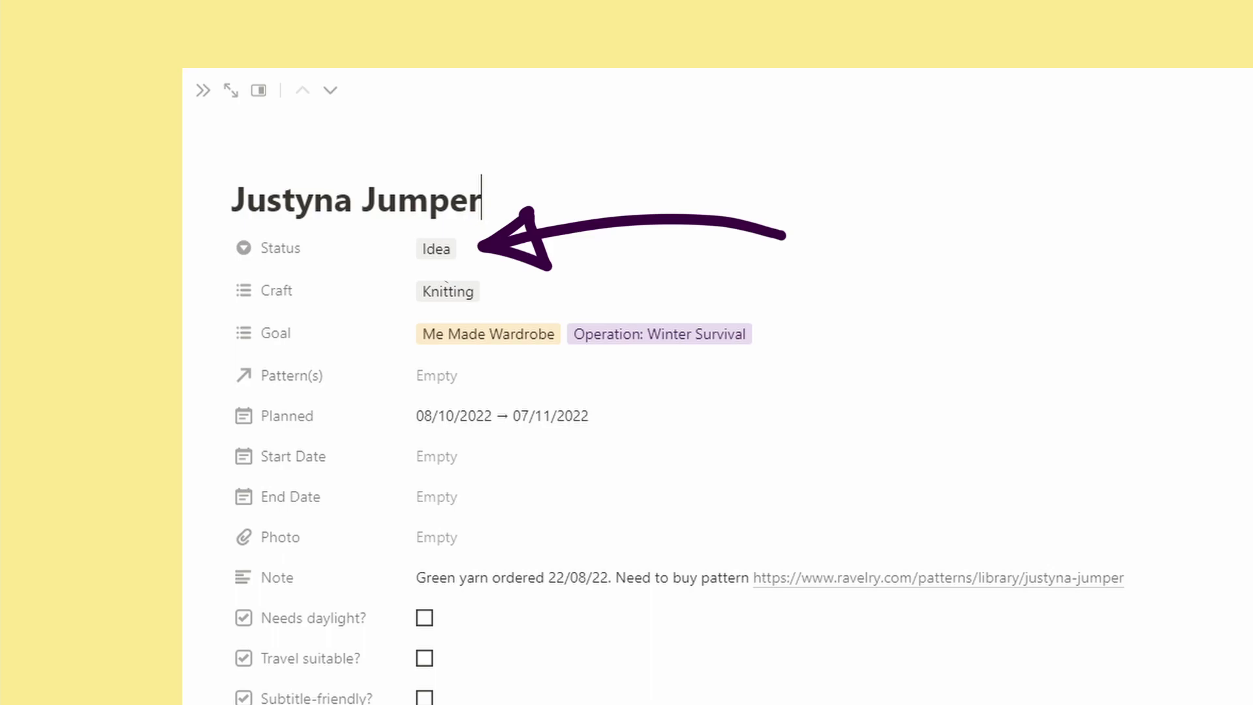
- Open the status of the Justyna Jumper project for editing
{"action": "left_click", "coordinate": [436, 249]}
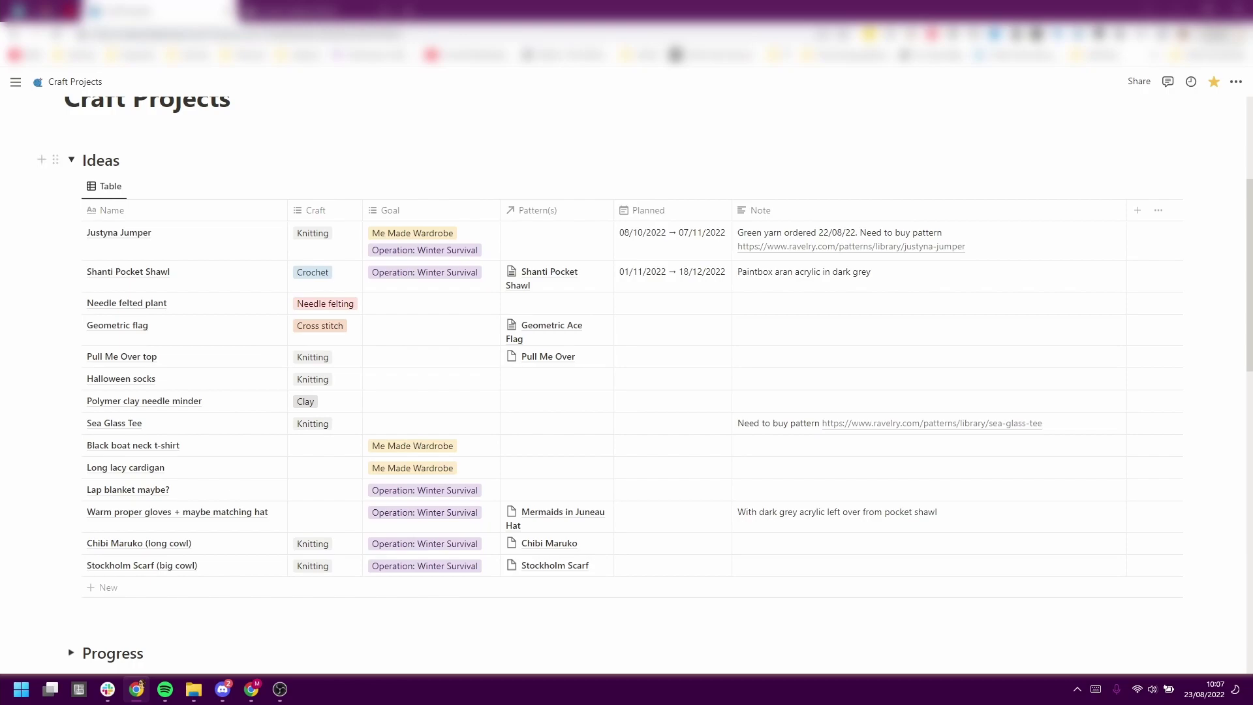
- Check the sort and filter of the Ideas table, and add a new entry named "This is a new idea"
{"action": "left_click", "coordinate": [1033, 186]}
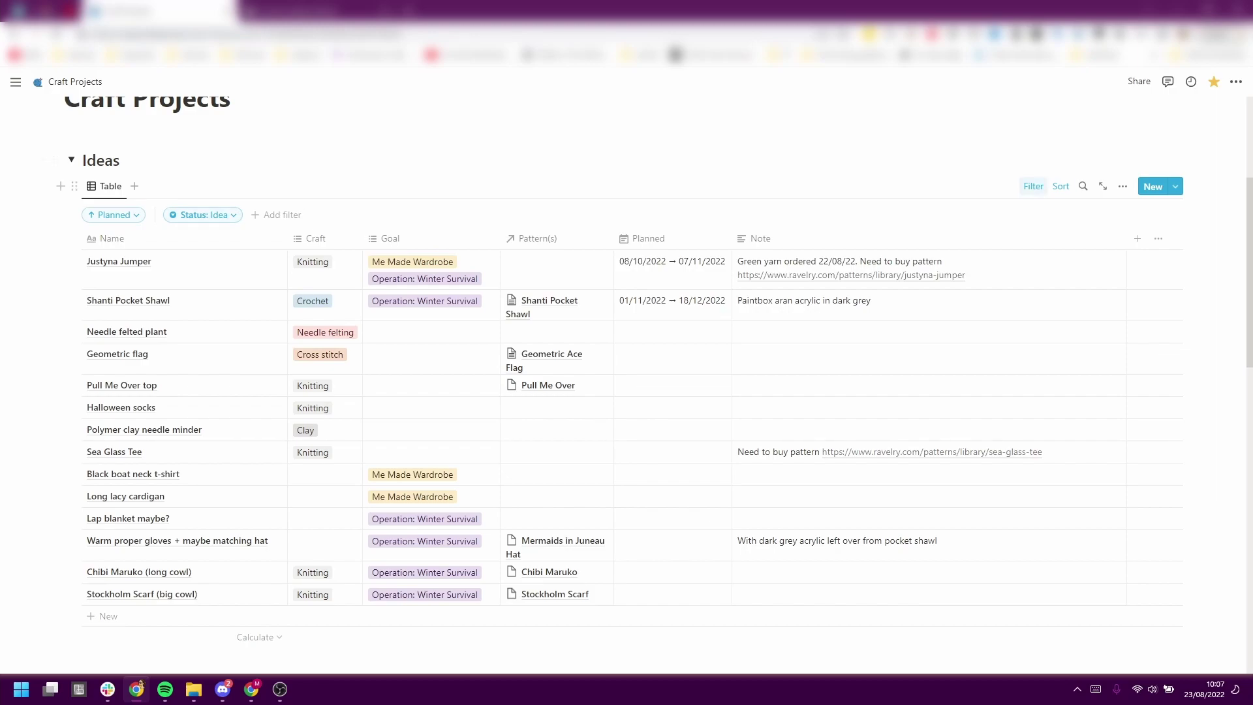
{"action": "left_click", "coordinate": [1033, 186]}
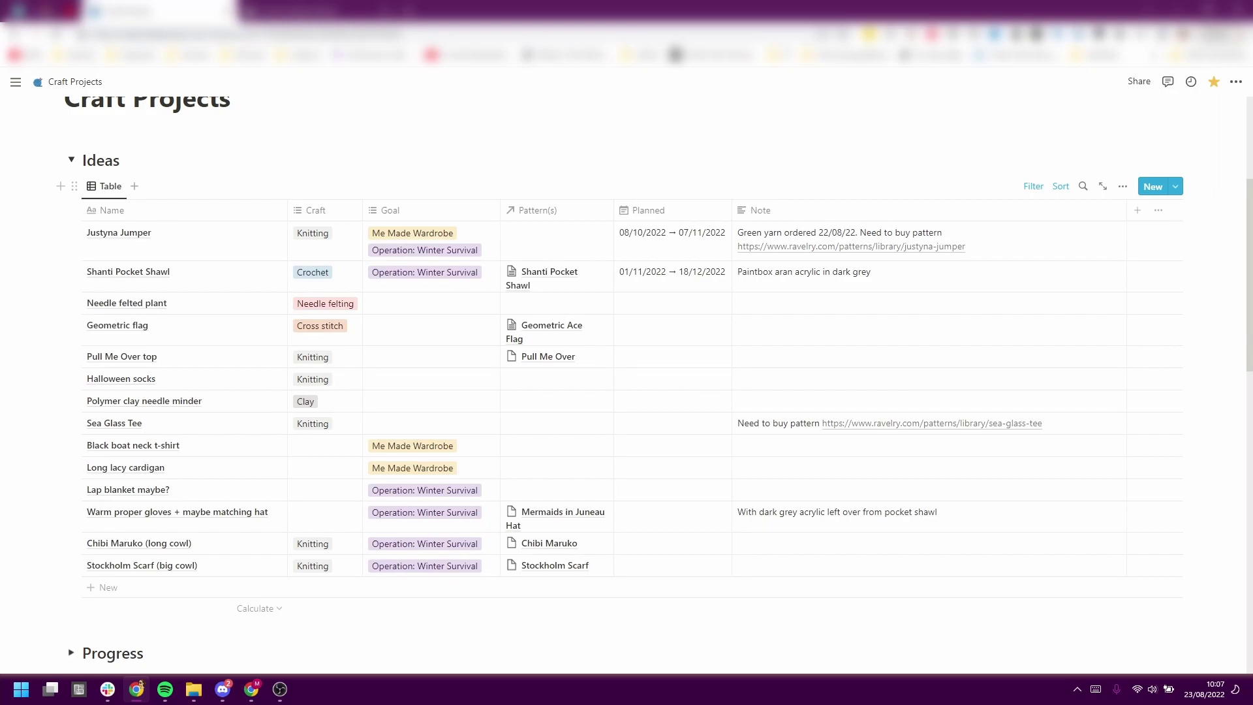
{"action": "left_click", "coordinate": [108, 587]}
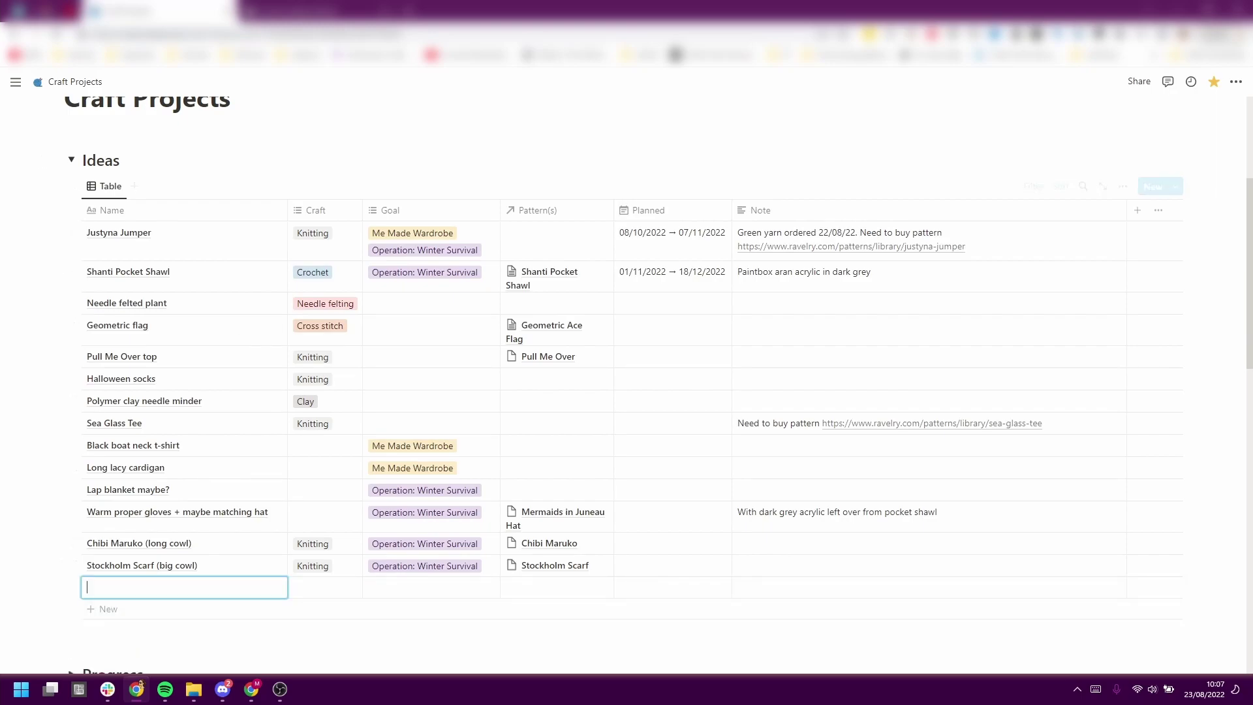
{"action": "type", "text": "This is a new idea"}
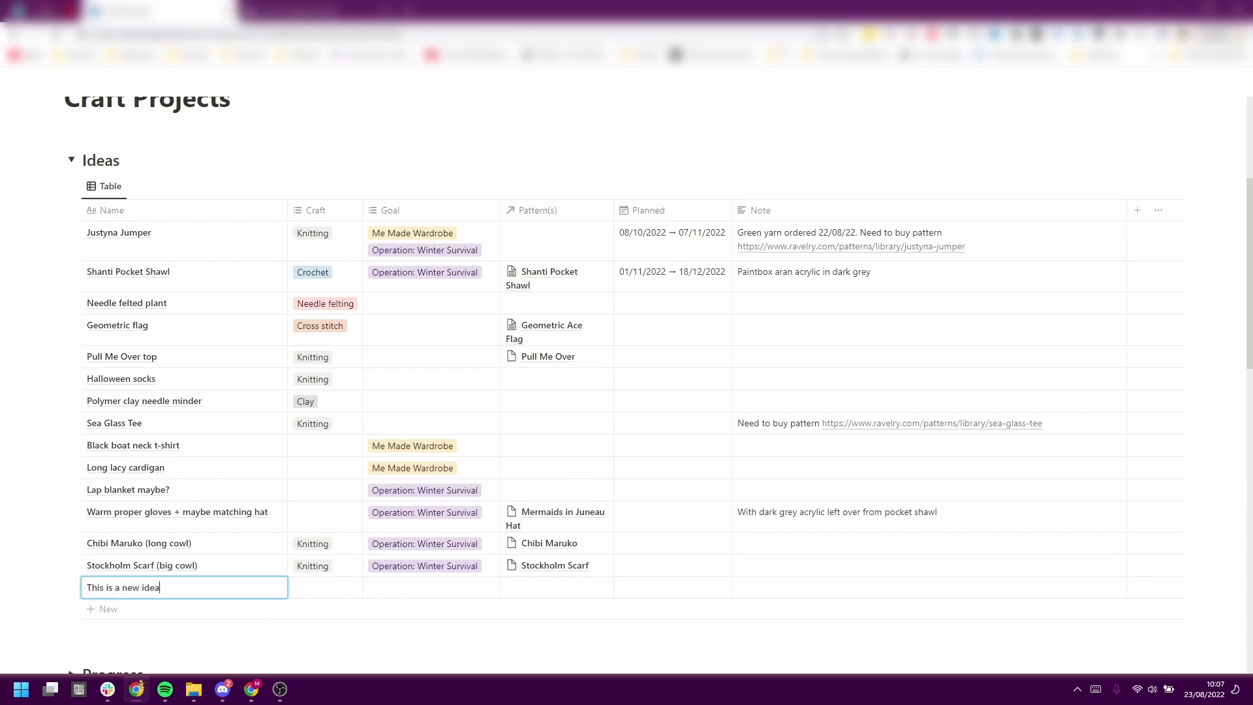
{"action": "key", "text": "Return"}
{"action": "left_click", "coordinate": [259, 587]}
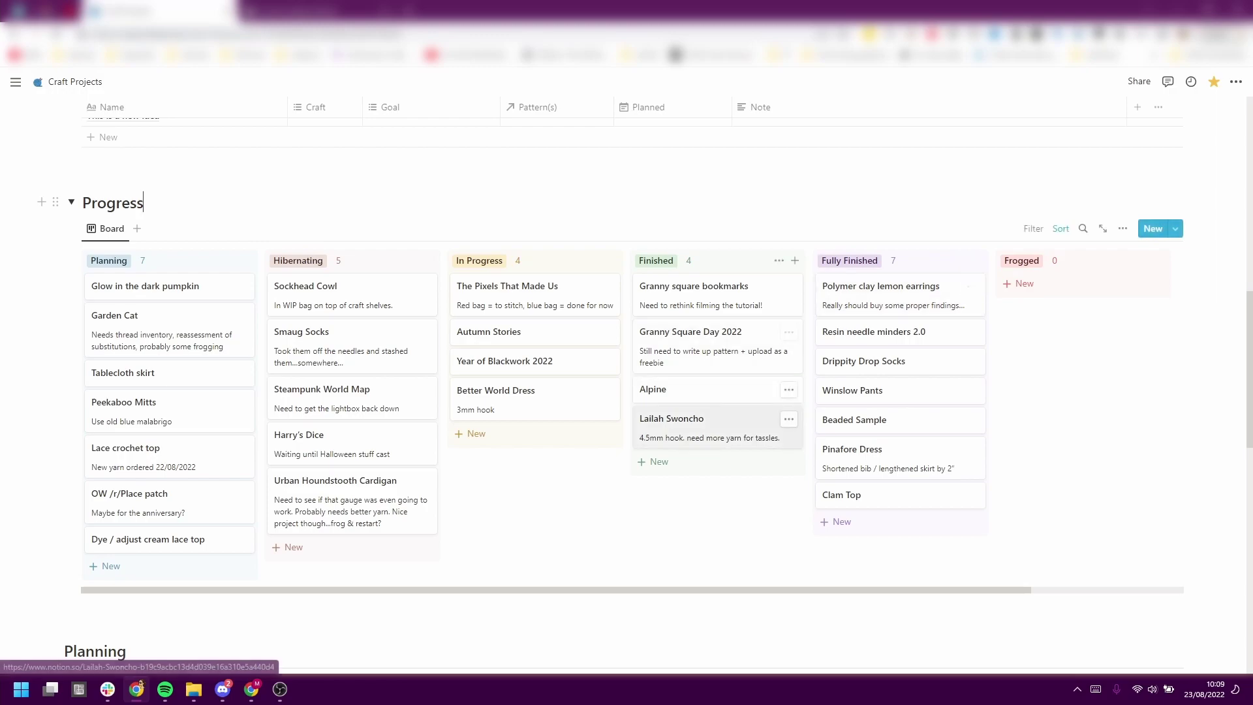
- Examine the scheduled projects on the Planning timeline through to January and return to the current month
{"action": "left_click_drag", "start_coordinate": [783, 423], "coordinate": [718, 424]}
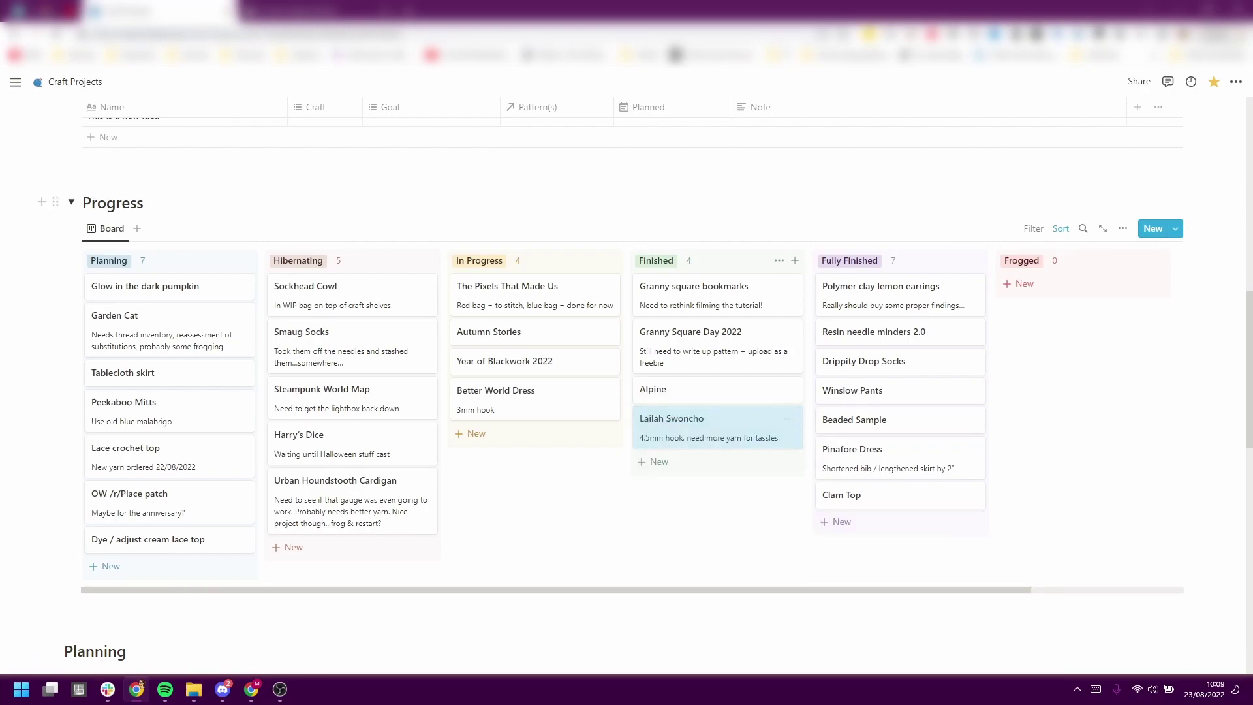
{"action": "scroll", "coordinate": [718, 424], "scroll_direction": "down", "scroll_amount": 7}
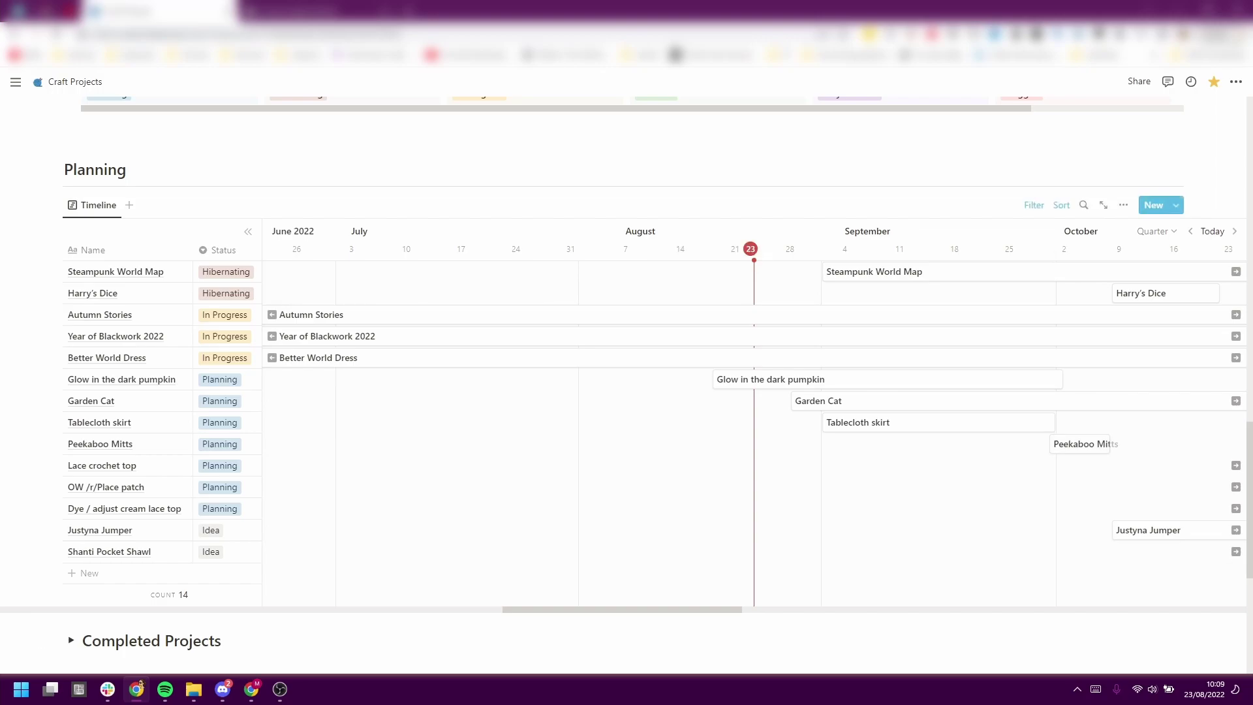
{"action": "scroll", "coordinate": [754, 417], "scroll_direction": "right", "scroll_amount": 5}
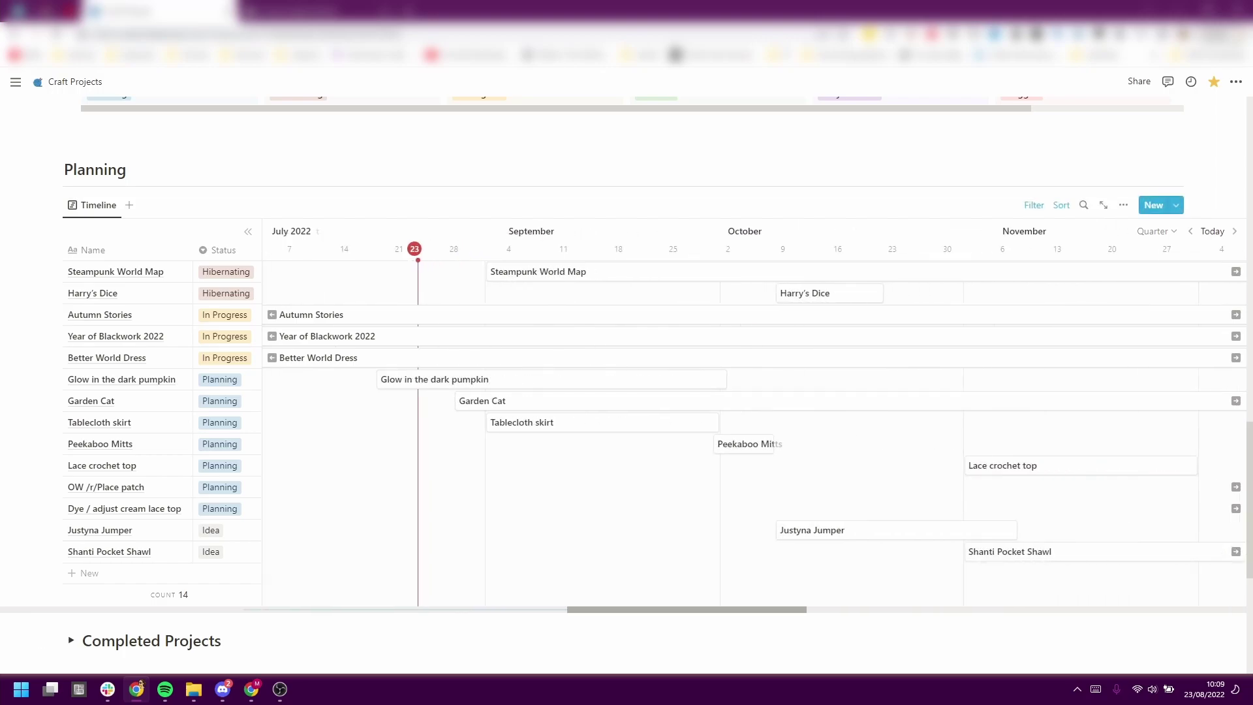
{"action": "scroll", "coordinate": [753, 418], "scroll_direction": "right", "scroll_amount": 6}
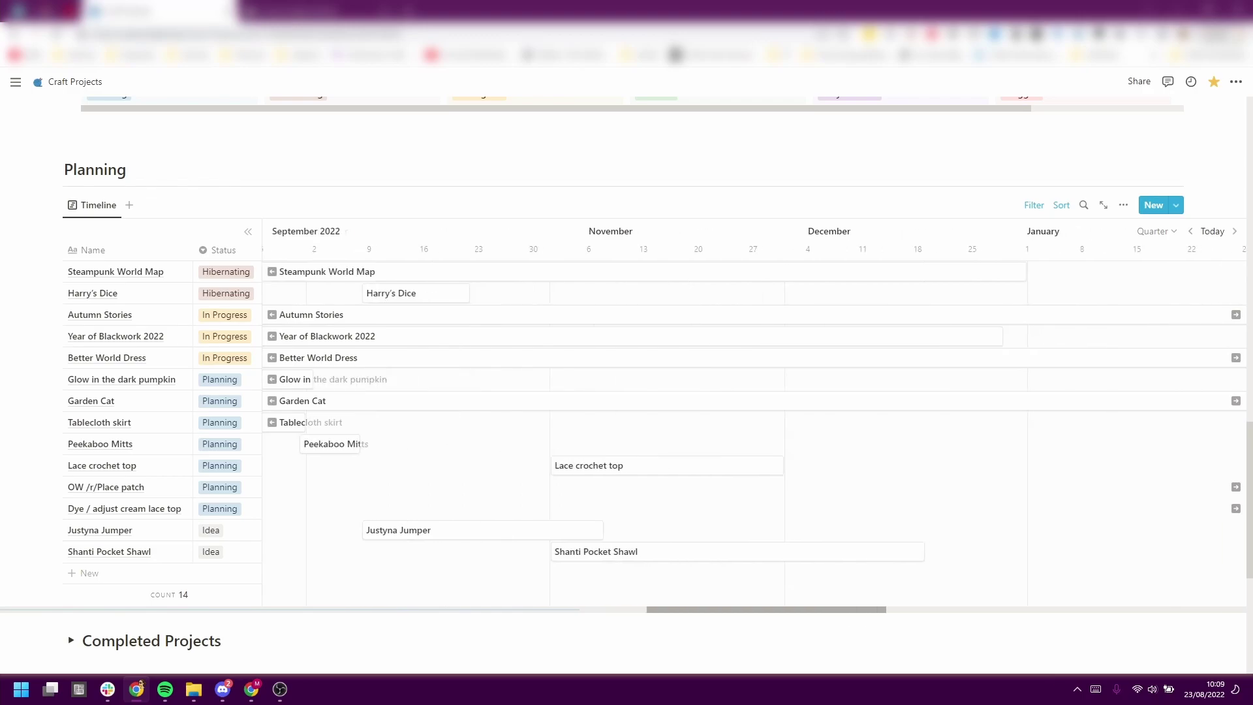
{"action": "scroll", "coordinate": [754, 418], "scroll_direction": "left", "scroll_amount": 6}
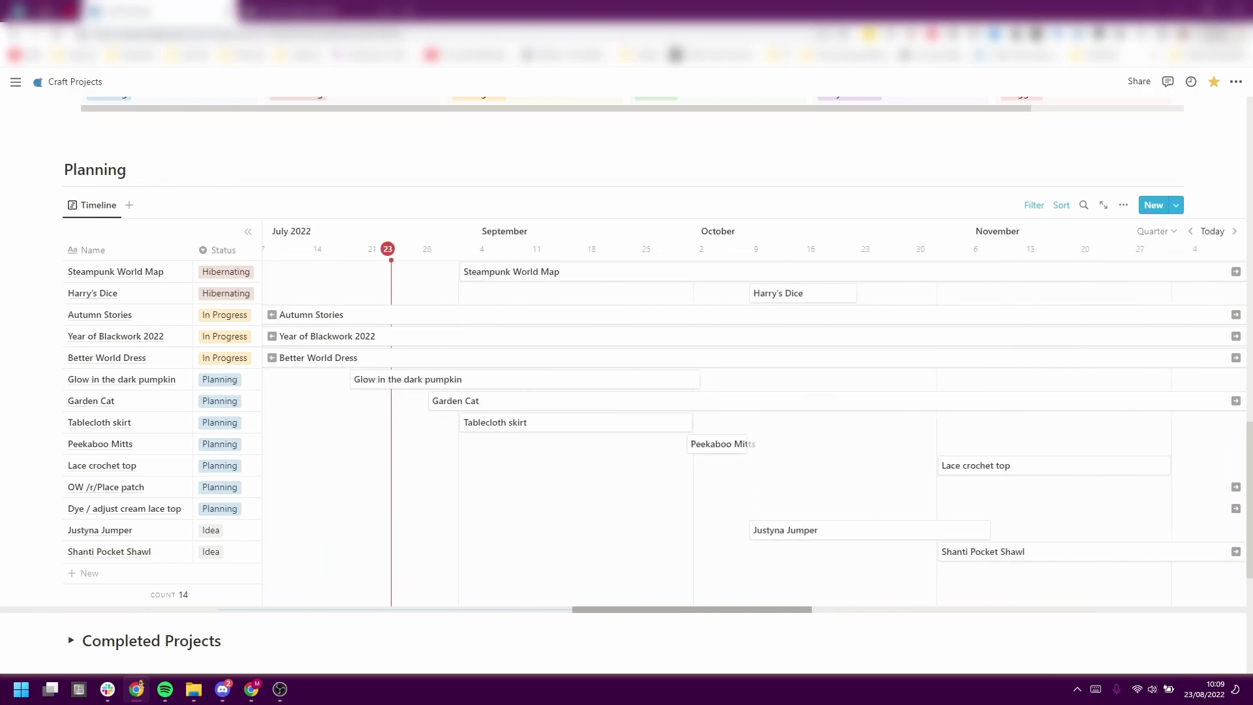
{"action": "scroll", "coordinate": [754, 417], "scroll_direction": "left", "scroll_amount": 3}
- Expand the Completed Projects section, and collapse and reopen its 2022 gallery group
{"action": "left_click", "coordinate": [71, 639]}
{"action": "scroll", "coordinate": [626, 392], "scroll_direction": "down", "scroll_amount": 1}
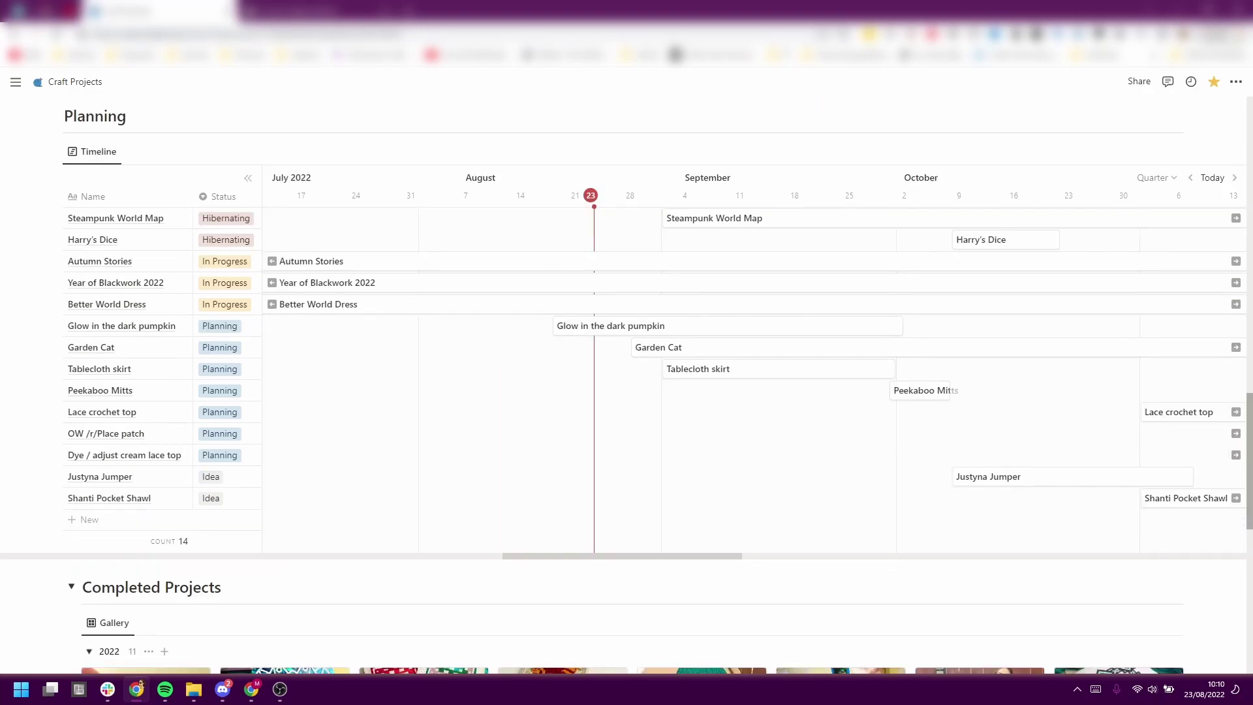
{"action": "scroll", "coordinate": [627, 392], "scroll_direction": "down", "scroll_amount": 5}
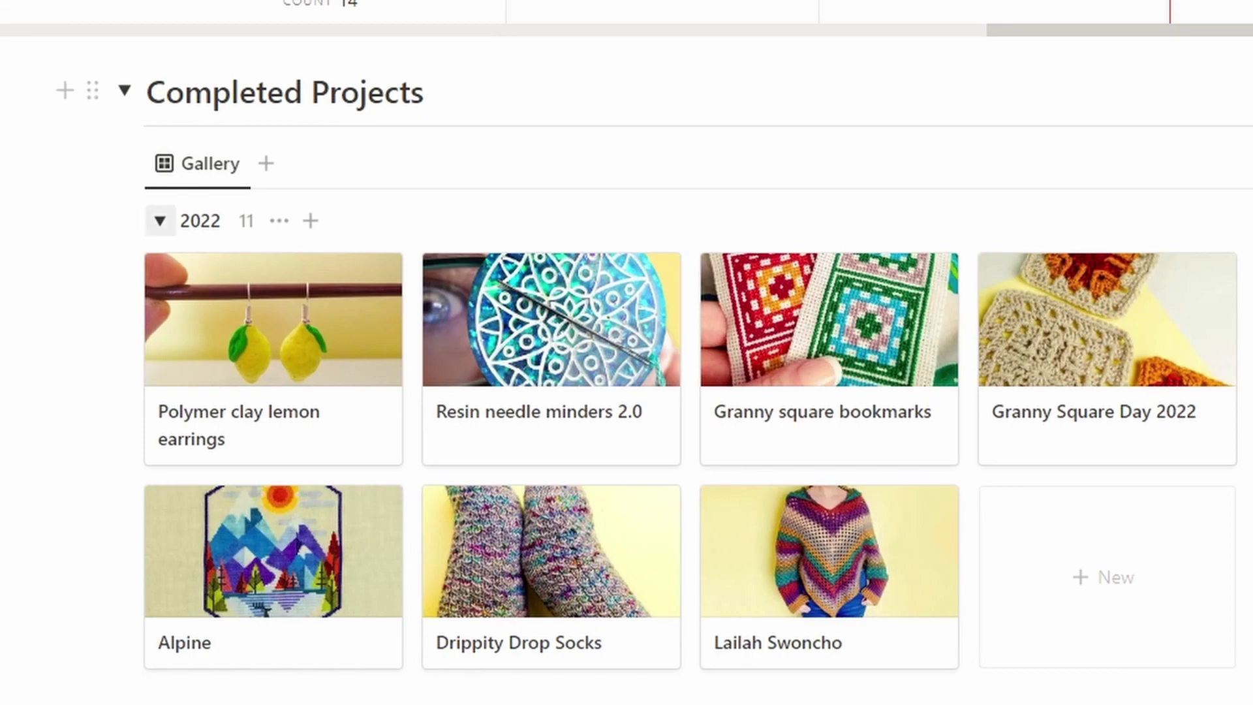
{"action": "left_click", "coordinate": [160, 221]}
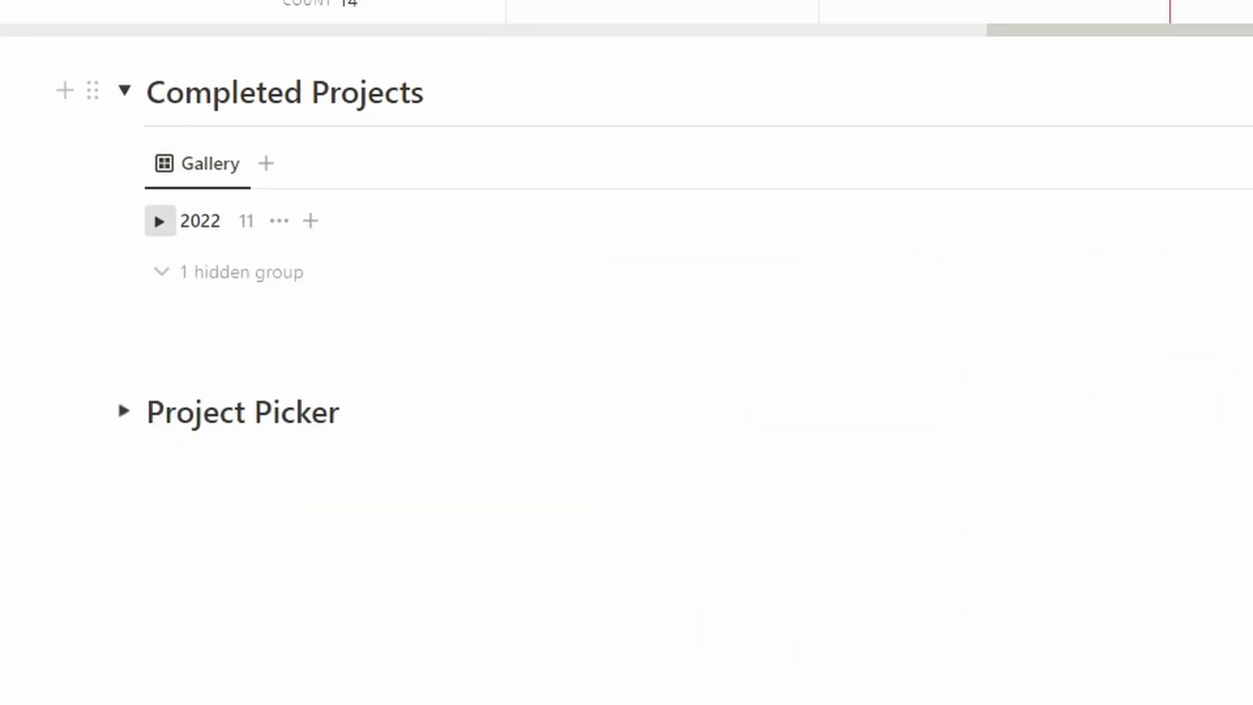
{"action": "left_click", "coordinate": [159, 221]}
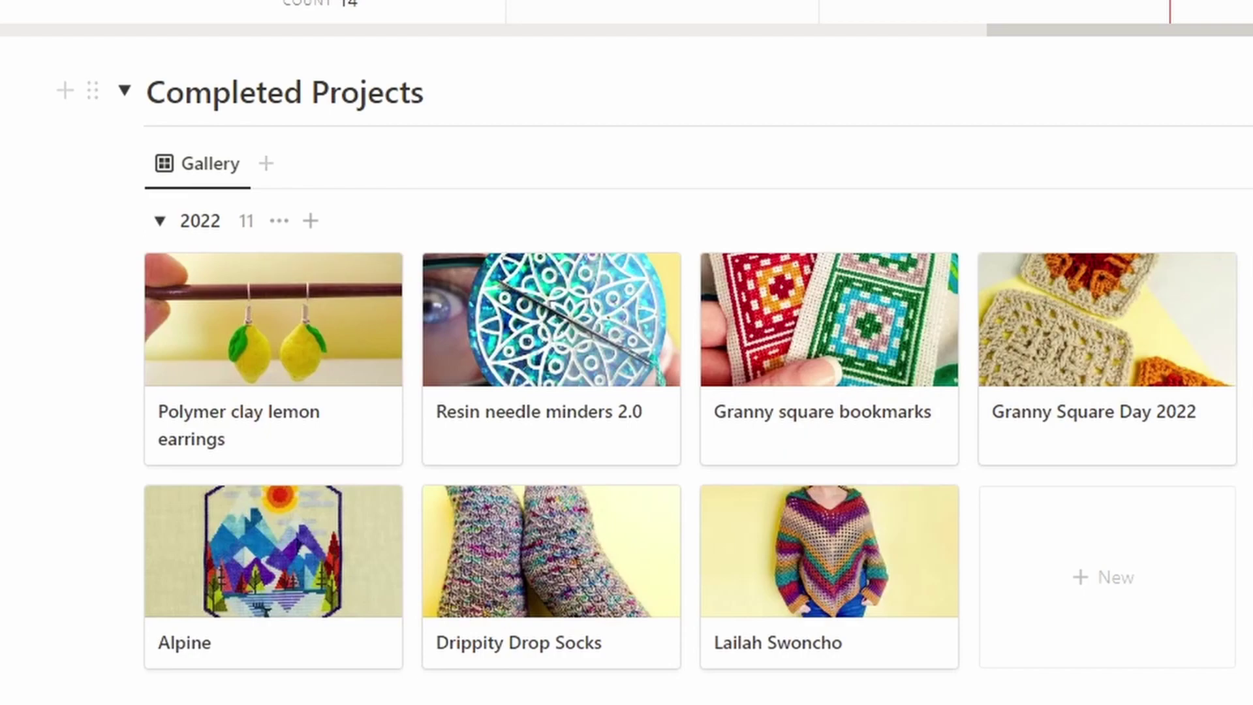
- Expand the Project Picker section and look through its All active table
{"action": "scroll", "coordinate": [626, 353], "scroll_direction": "down", "scroll_amount": 5}
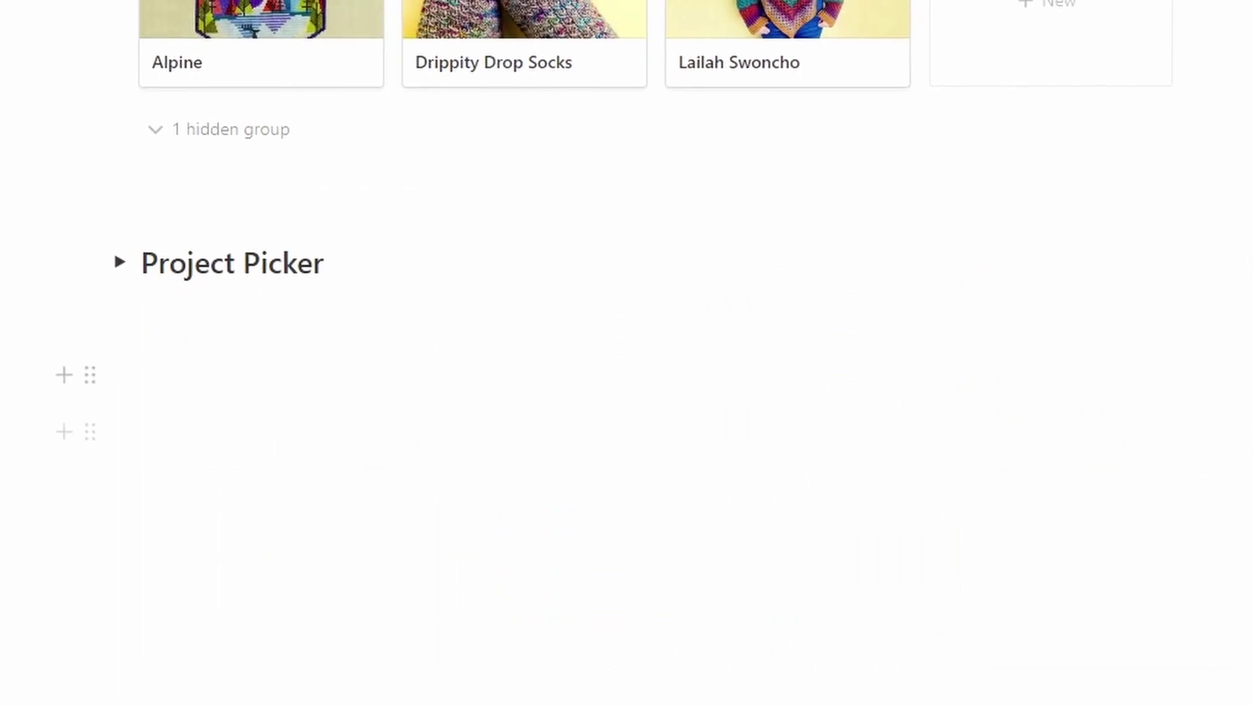
{"action": "left_click", "coordinate": [124, 270]}
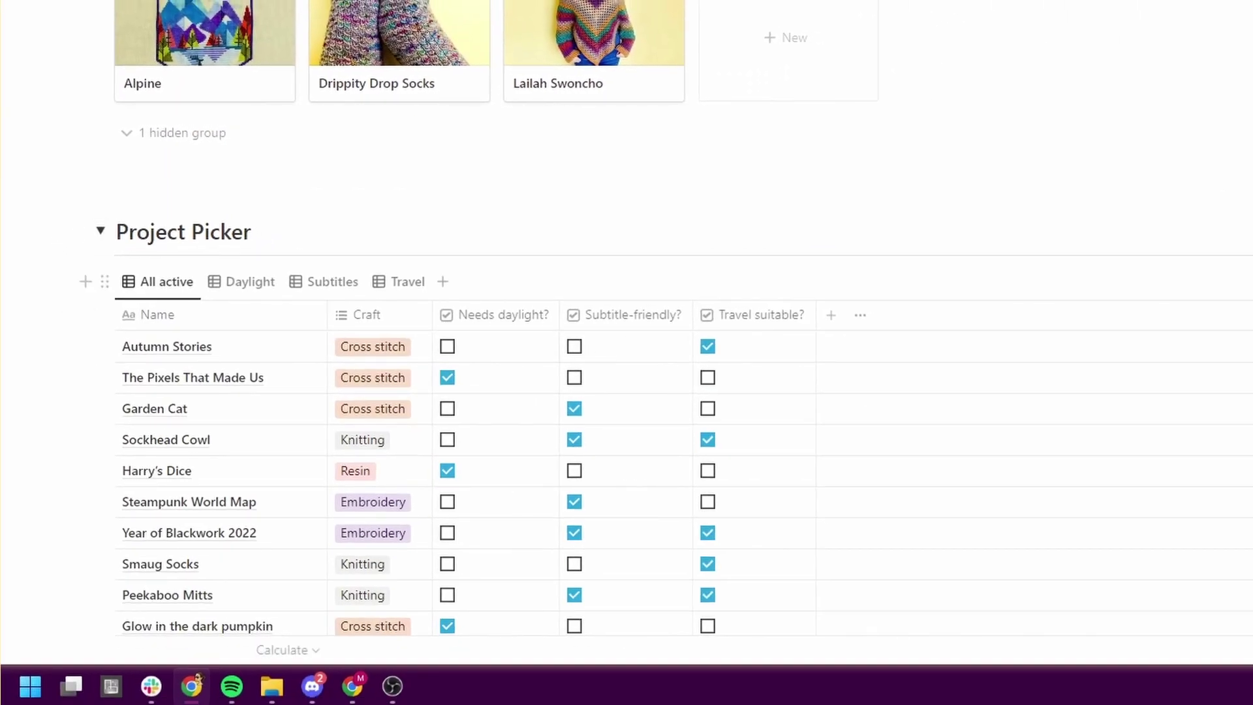
{"action": "scroll", "coordinate": [626, 327], "scroll_direction": "down", "scroll_amount": 5}
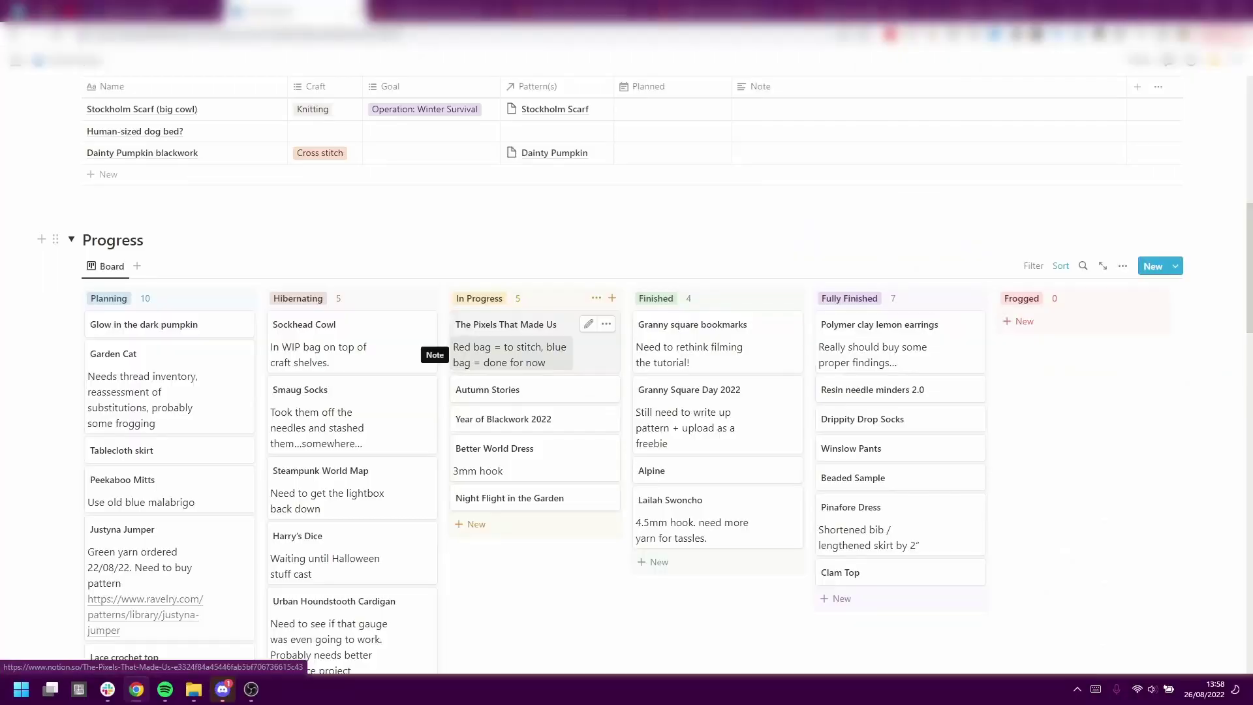
- Open the pattern linked to The Pixels That Made Us project on the Progress board and reveal its hidden property
{"action": "left_click", "coordinate": [506, 325]}
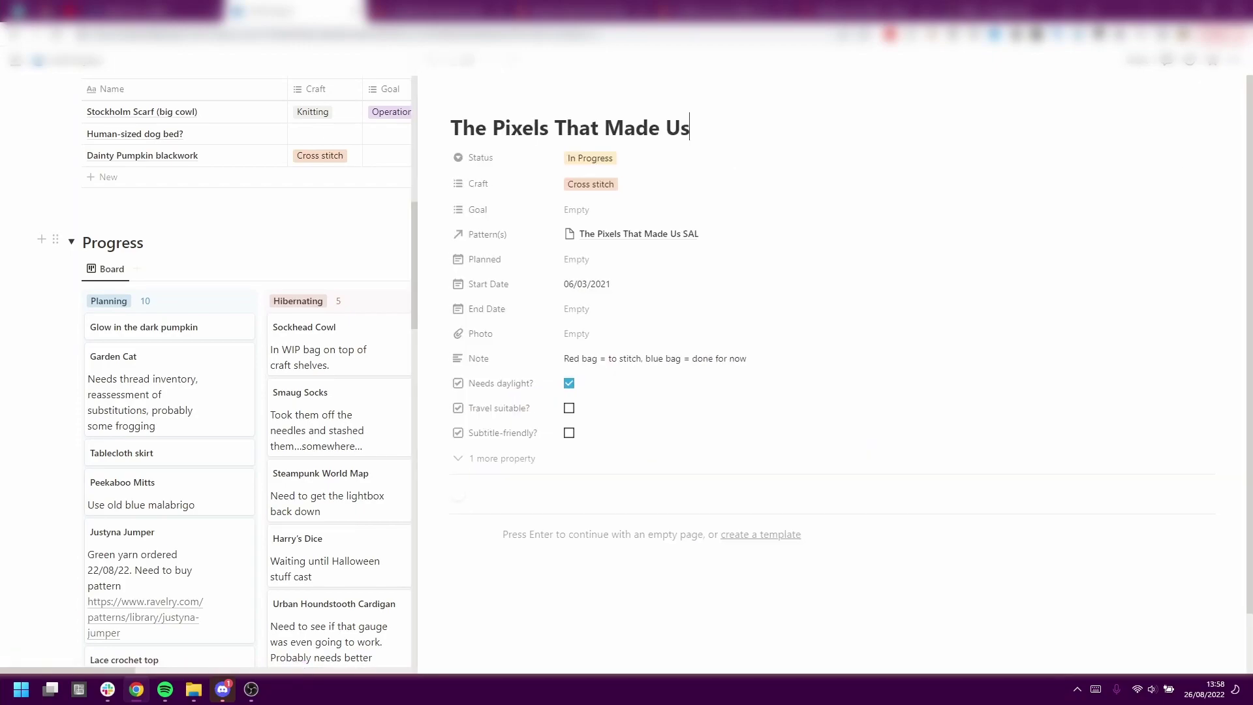
{"action": "left_click", "coordinate": [638, 234]}
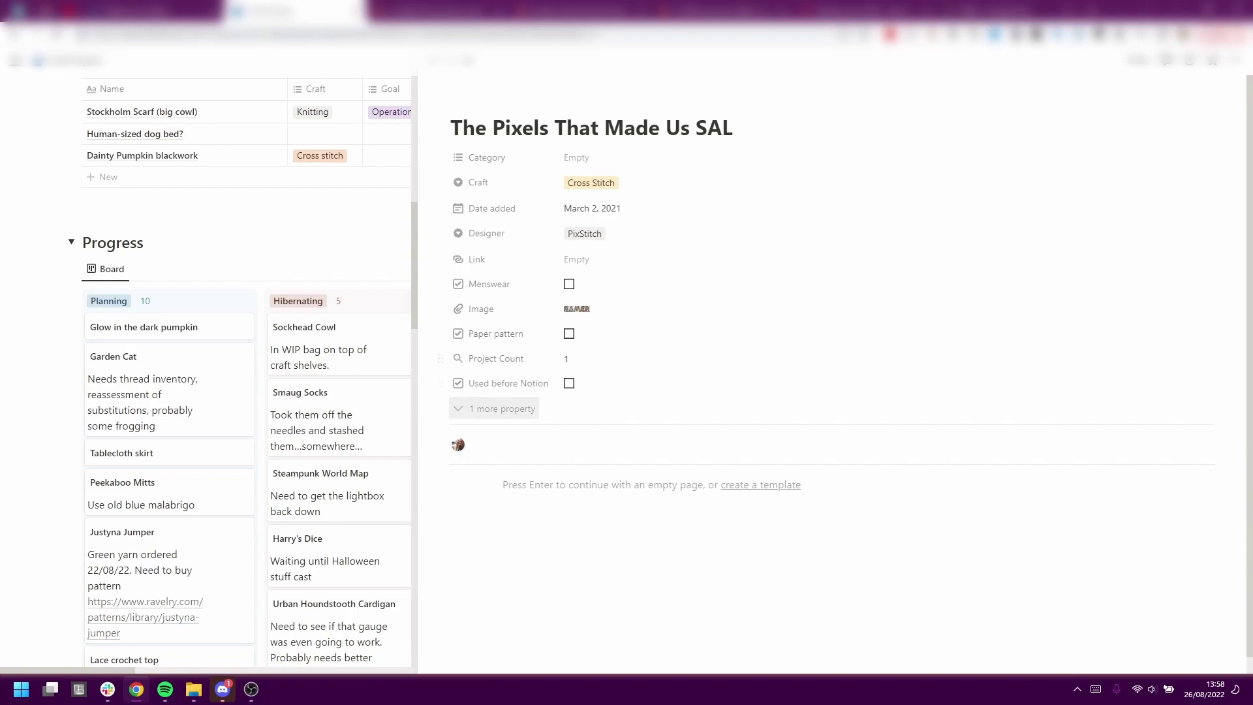
{"action": "left_click", "coordinate": [500, 409]}
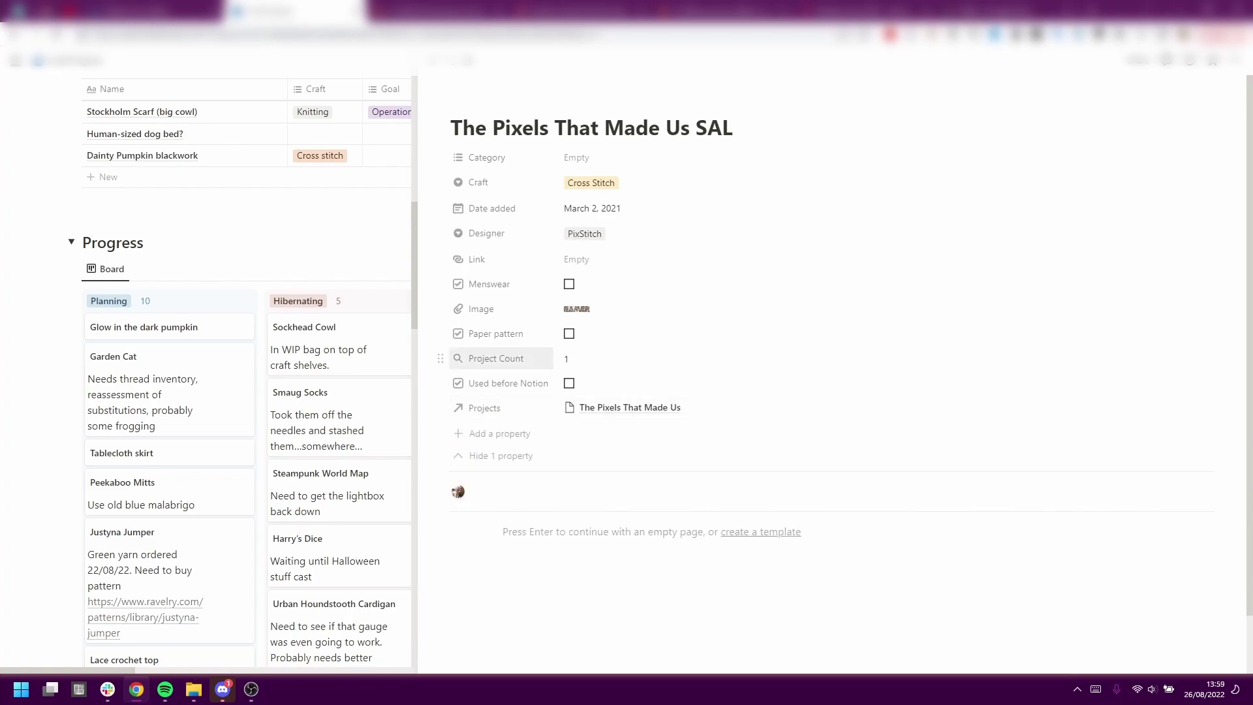
- Open the Project Count property's settings, and show the filter rules of the Pattern Library's Used view
{"action": "left_click", "coordinate": [496, 358]}
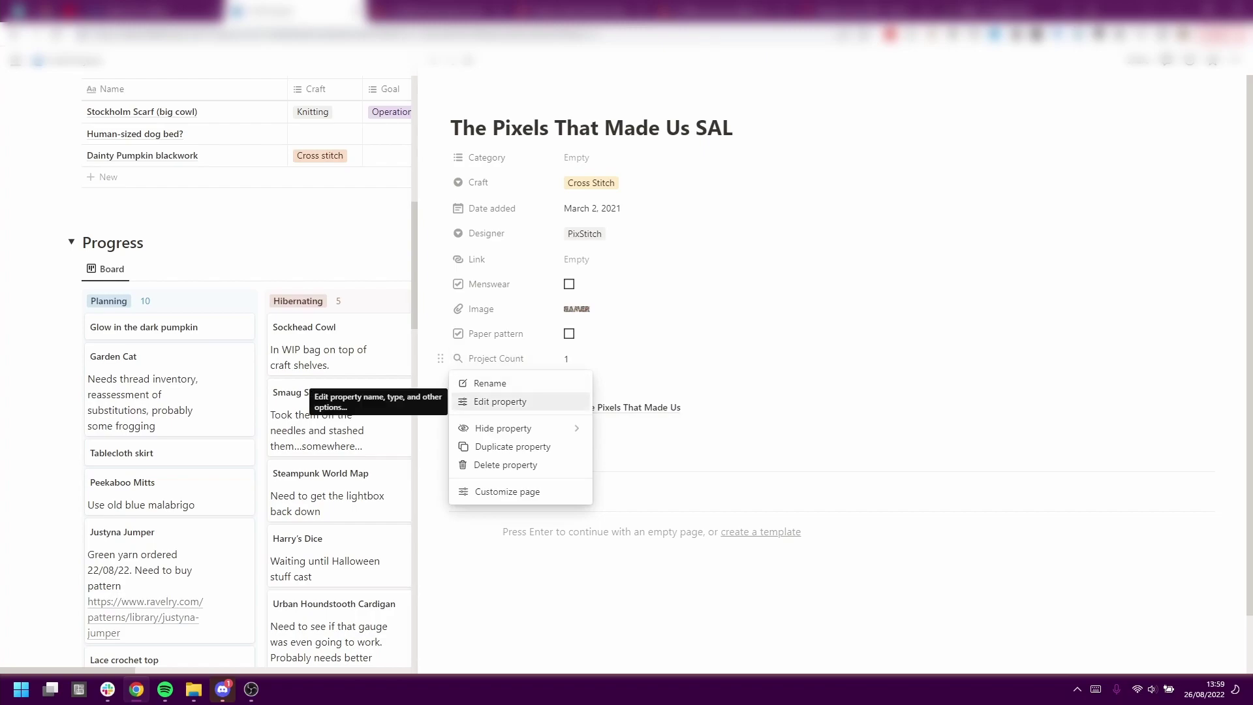
{"action": "left_click", "coordinate": [500, 401]}
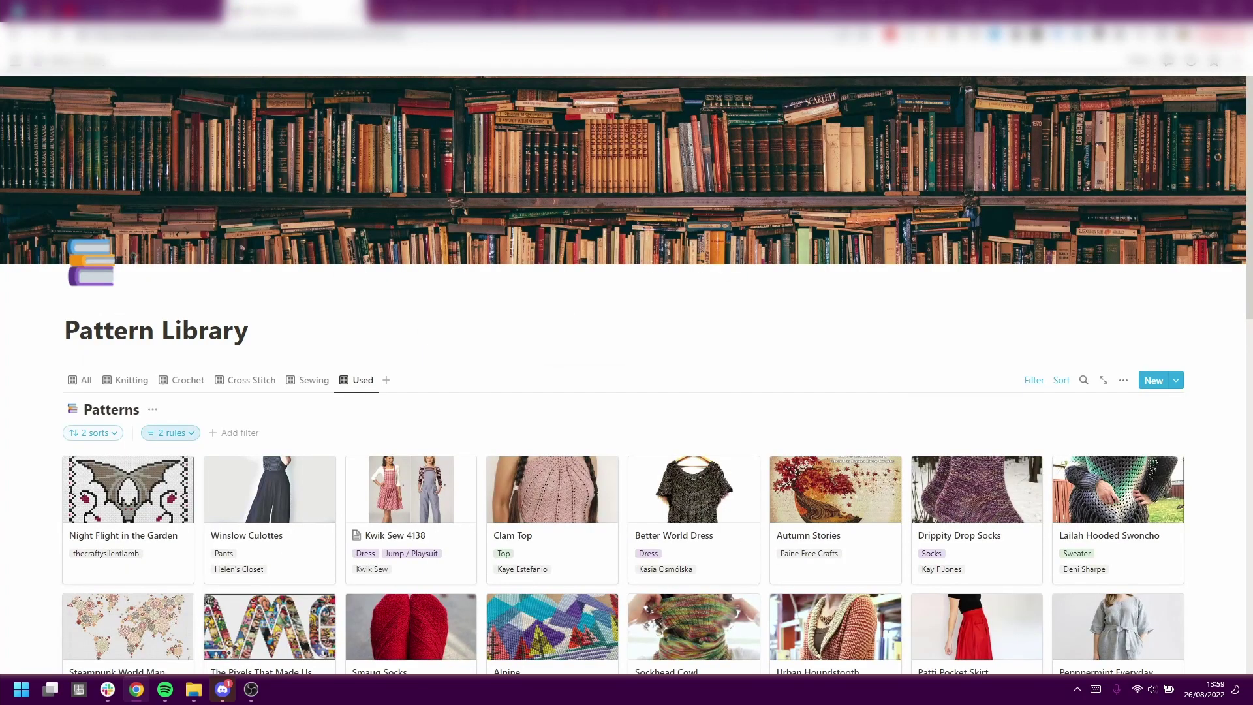
{"action": "left_click", "coordinate": [170, 433]}
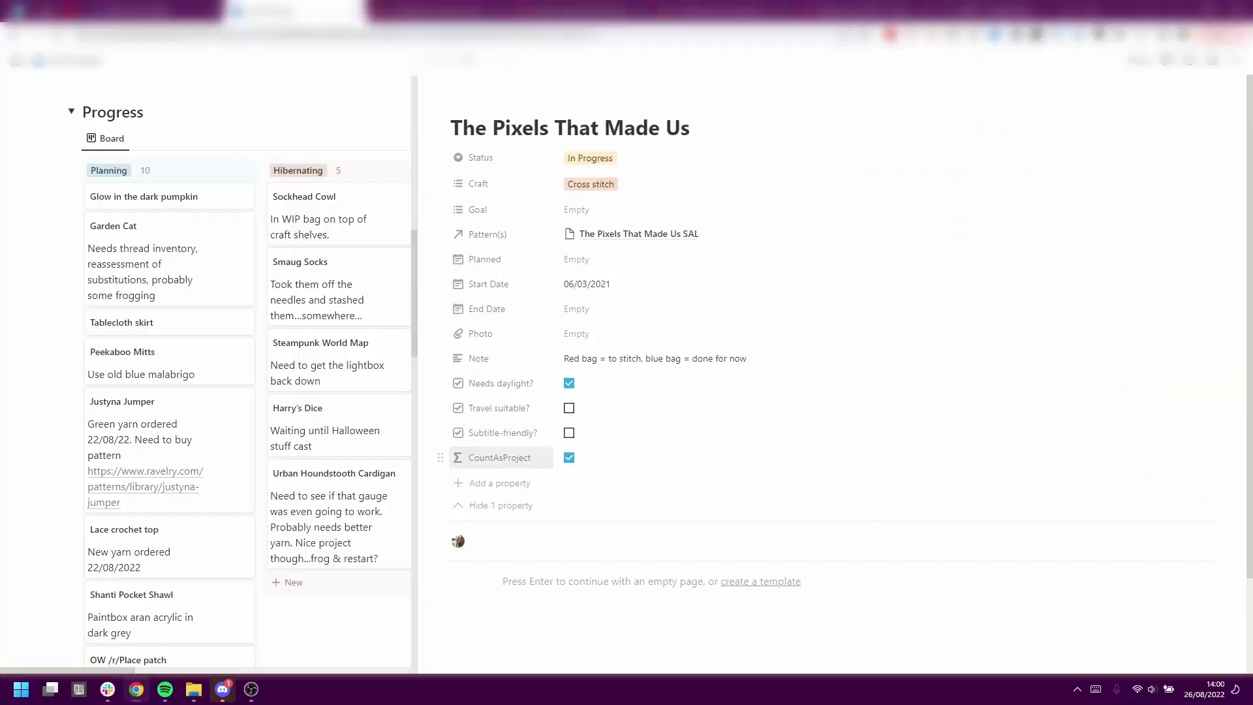
- Edit the CountAsProject formula of The Pixels That Made Us to return true when Status is In Progress, Finished or Fully Finished
{"action": "left_click", "coordinate": [499, 457]}
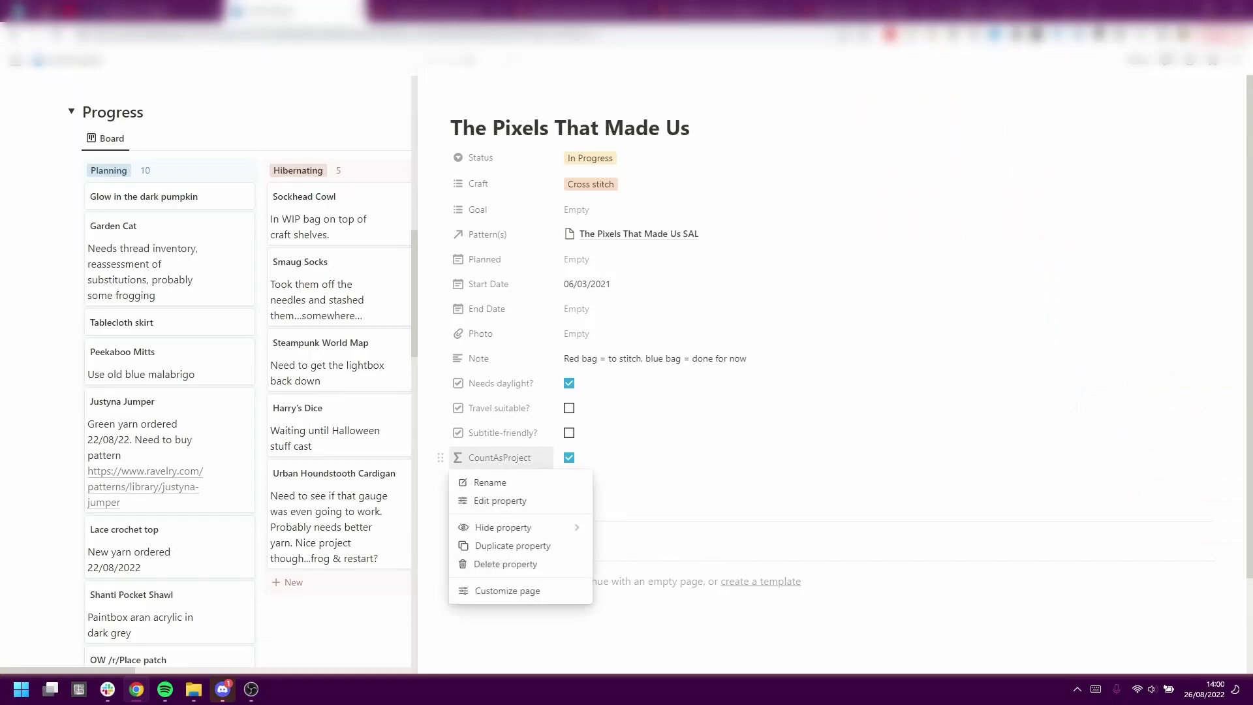
{"action": "key", "text": "Down"}
{"action": "key", "text": "Return"}
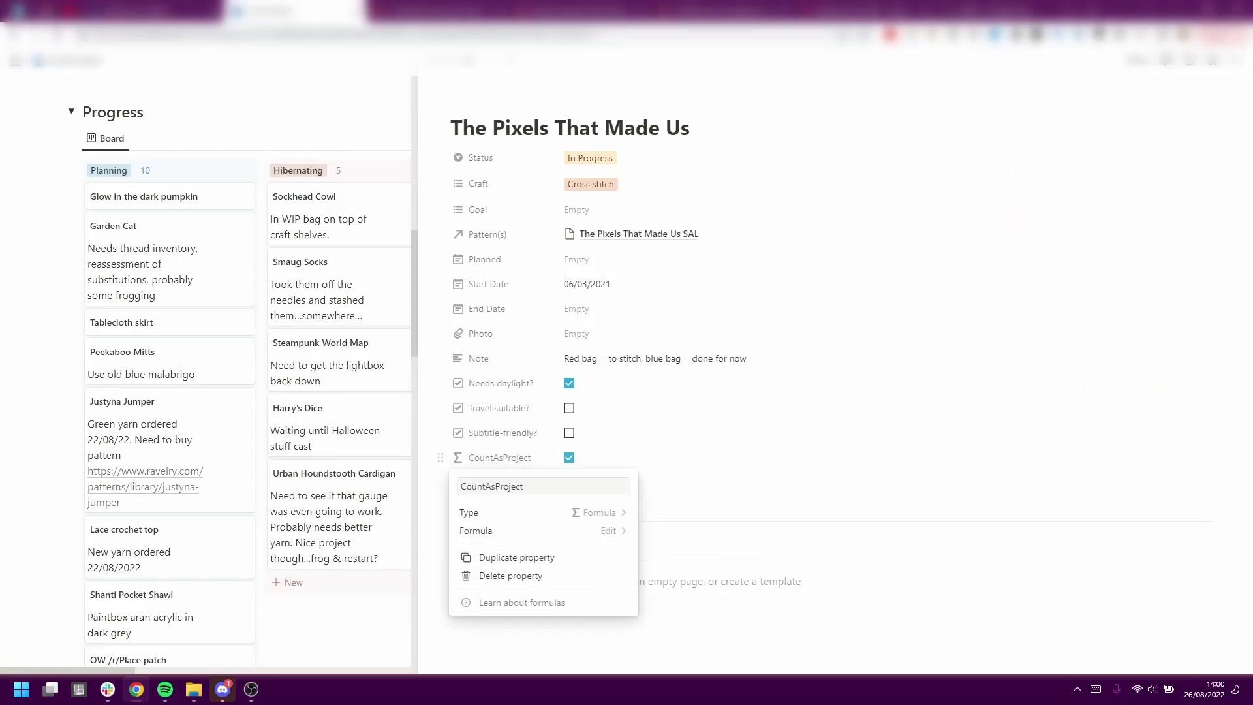
{"action": "key", "text": "Down"}
{"action": "key", "text": "Down"}
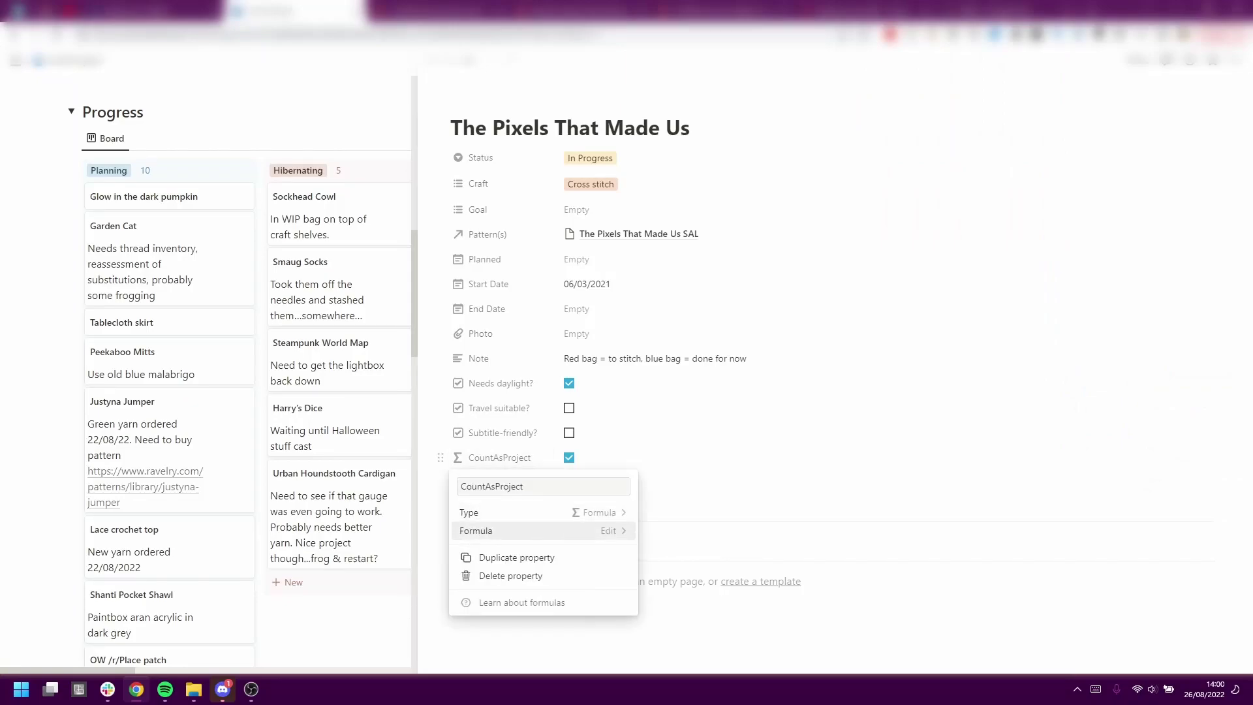
{"action": "key", "text": "Return"}
{"action": "type", "text": "if(prop(\"Status\") == \"In Progress\", true, if(prop(\"Status\") == \"Finished\", true, if(prop(\"Status\") == \"Fully Finished\", true, if(prop(\"Status\") == \"Hibernating\", true, false))))"}
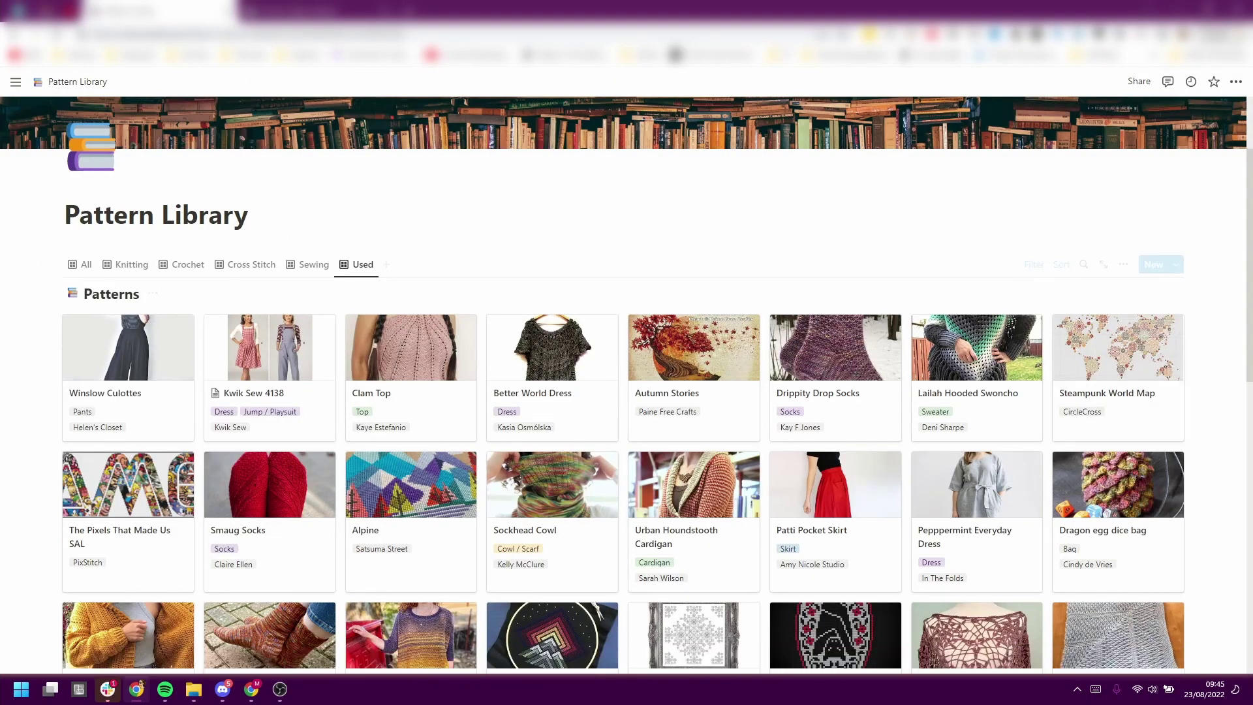
- Look through the gallery of used patterns in the Pattern Library
{"action": "scroll", "coordinate": [626, 385], "scroll_direction": "down", "scroll_amount": 7}
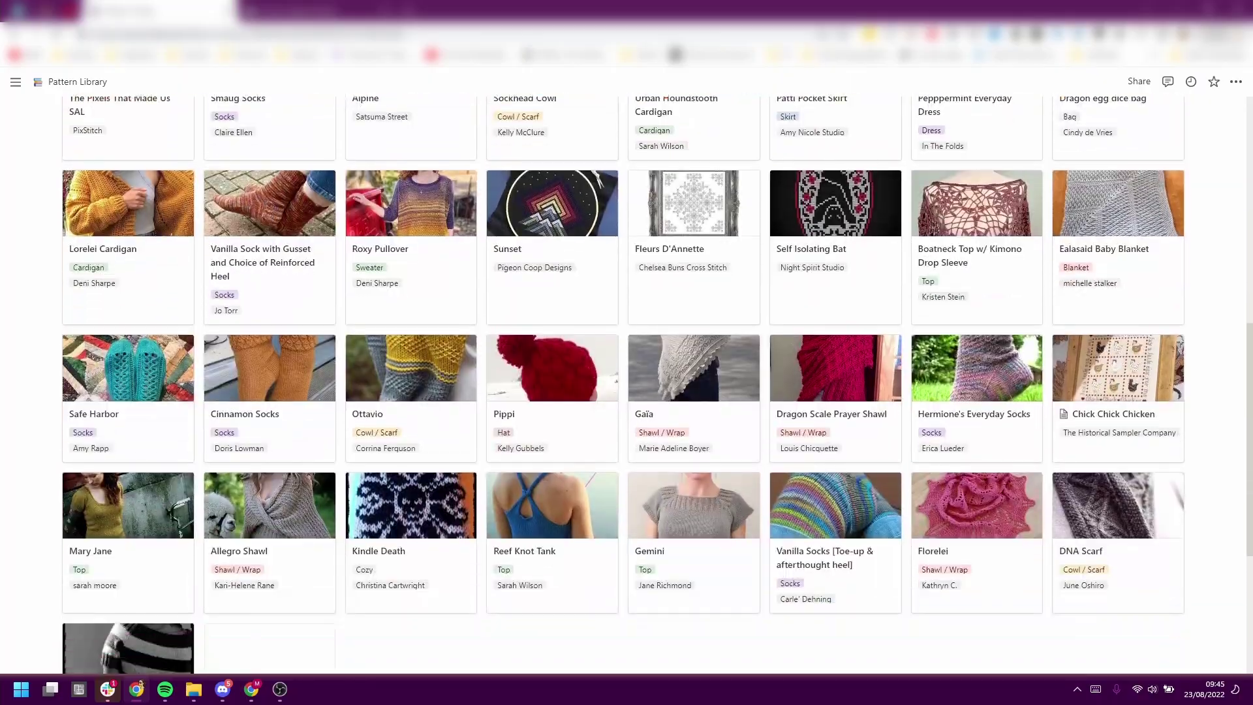